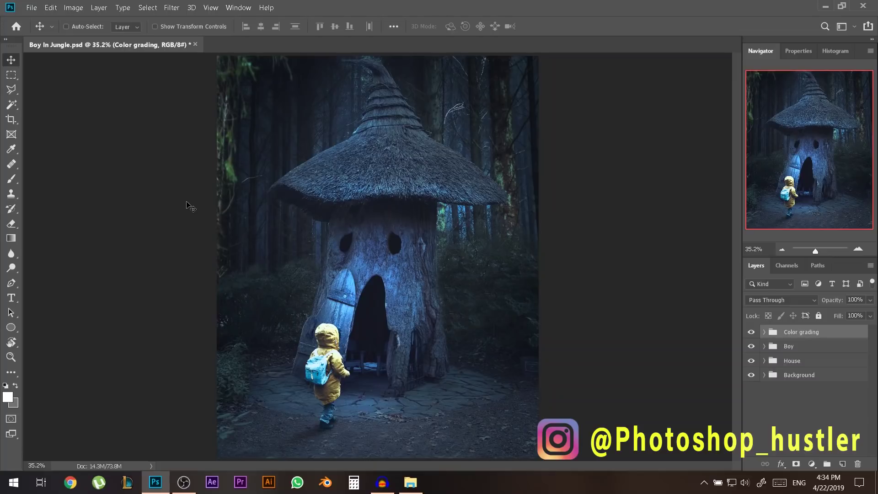
Hide all four layer groups and reveal Background, House, Boy and Color grading one by one to review how the composite is built
scroll(189, 203, "down", 1)
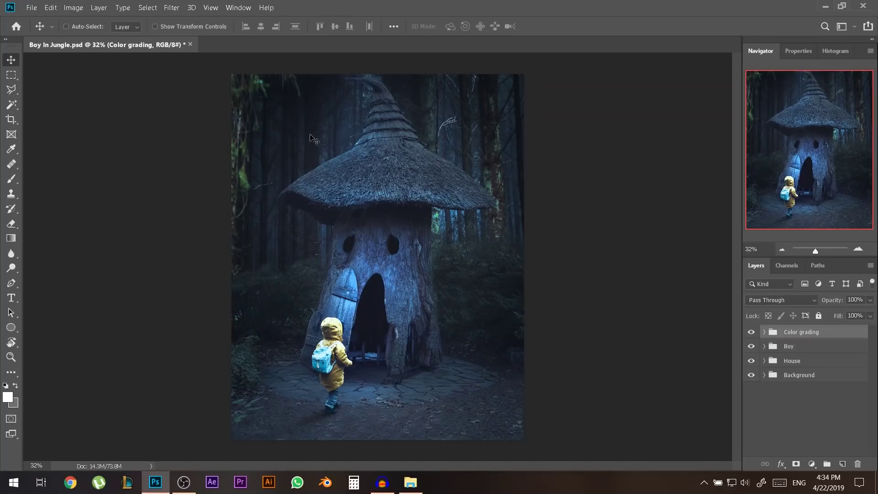
left_click_drag(754, 336, 752, 361)
left_click(751, 375)
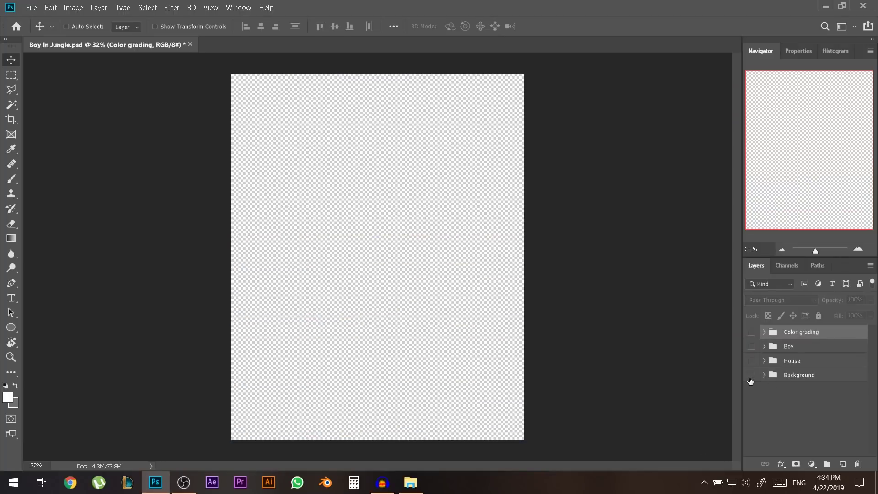
left_click(751, 375)
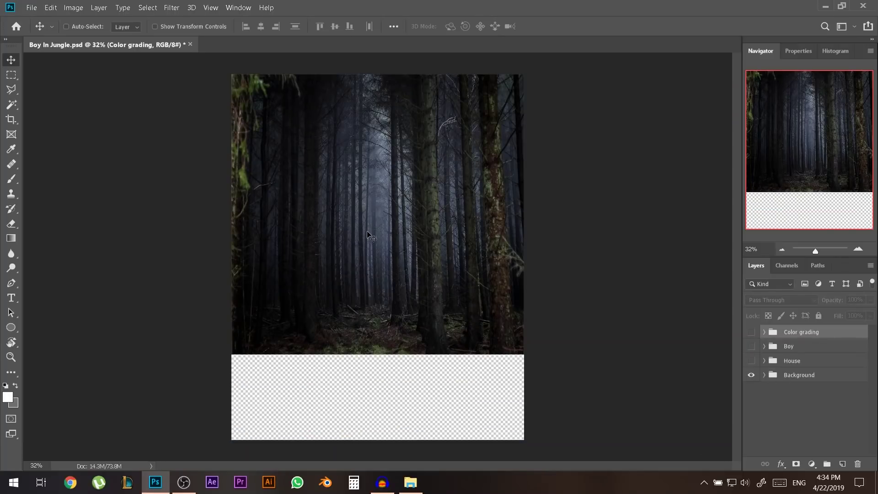
left_click(751, 361)
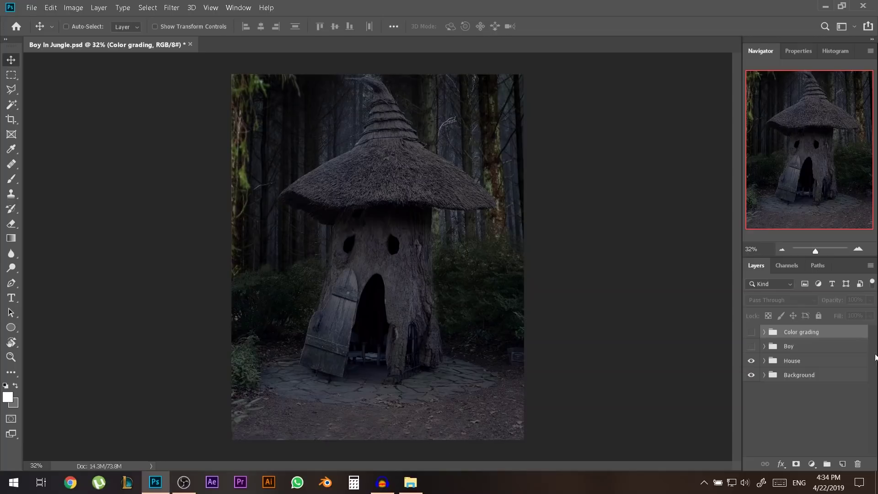
left_click(751, 347)
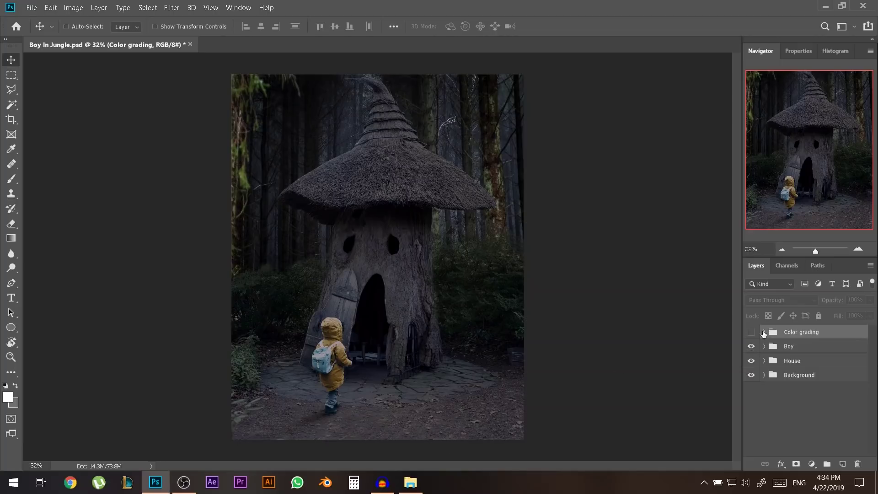
left_click(751, 332)
left_click(751, 333)
left_click(751, 332)
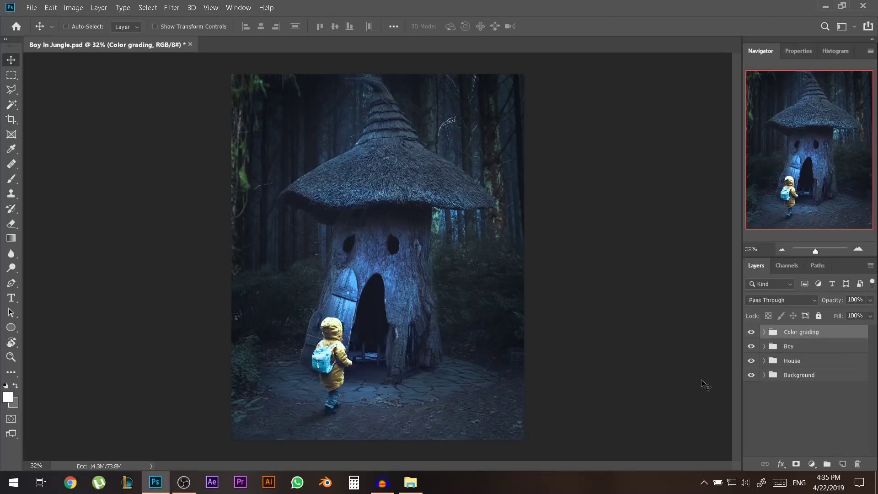
Paint a black dot and a white dot side by side on a new layer, over the dark trees beside the roof
left_click(842, 462)
key("b")
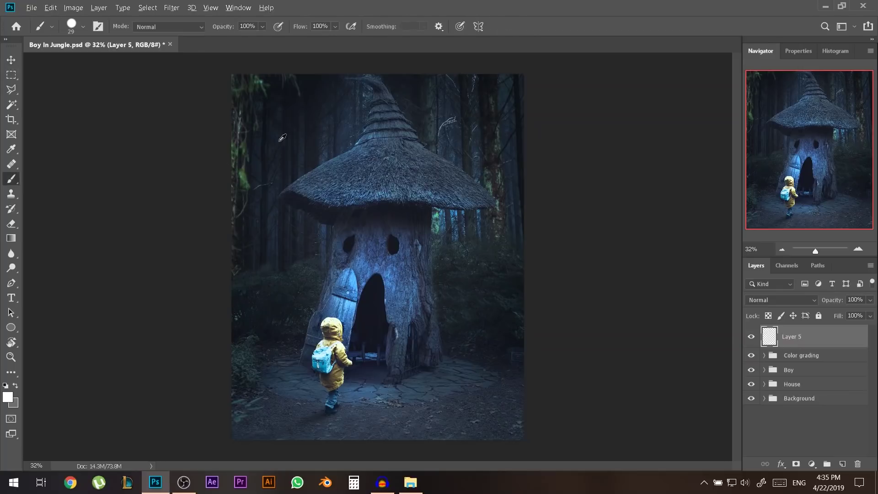
key("d")
left_click(267, 121)
key("x")
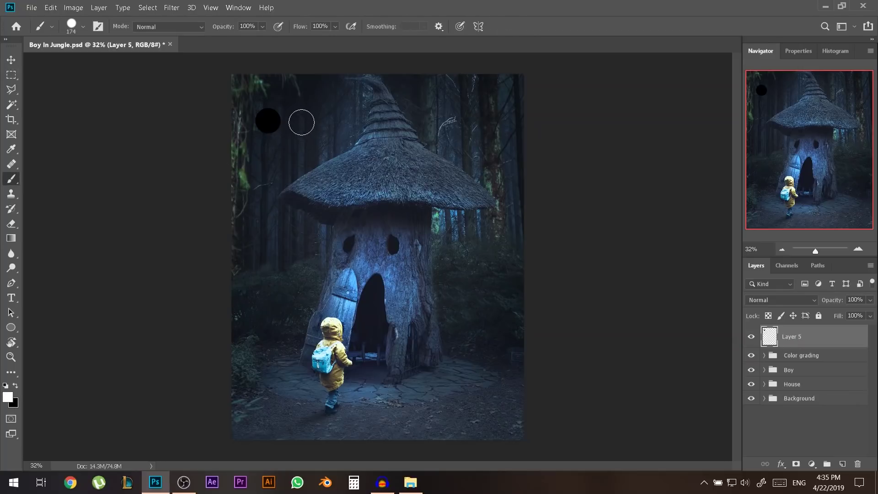
left_click(301, 122)
Move the two painted dots down to the edge of the thatched roof and delete their layer
left_click(11, 60)
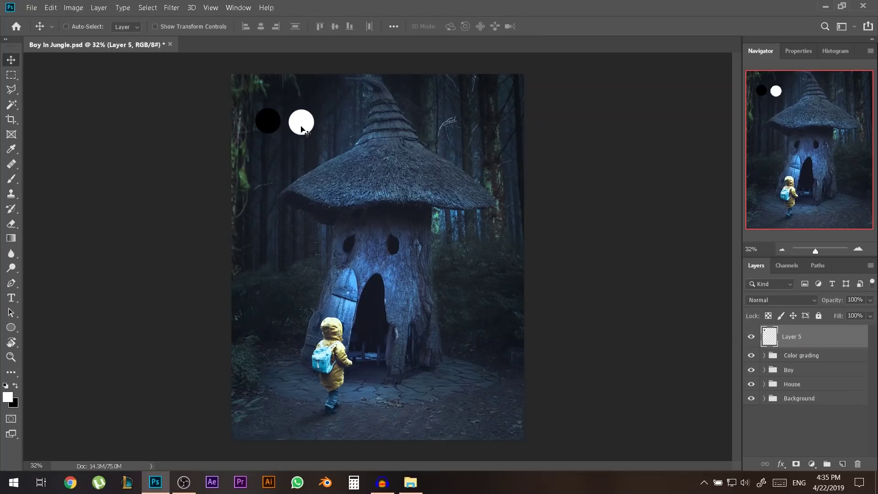
left_click_drag(307, 131, 323, 177)
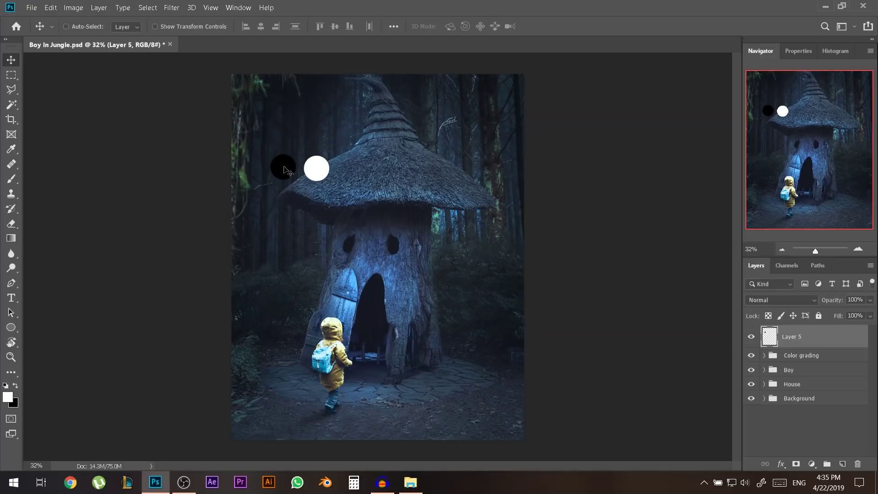
key("Delete")
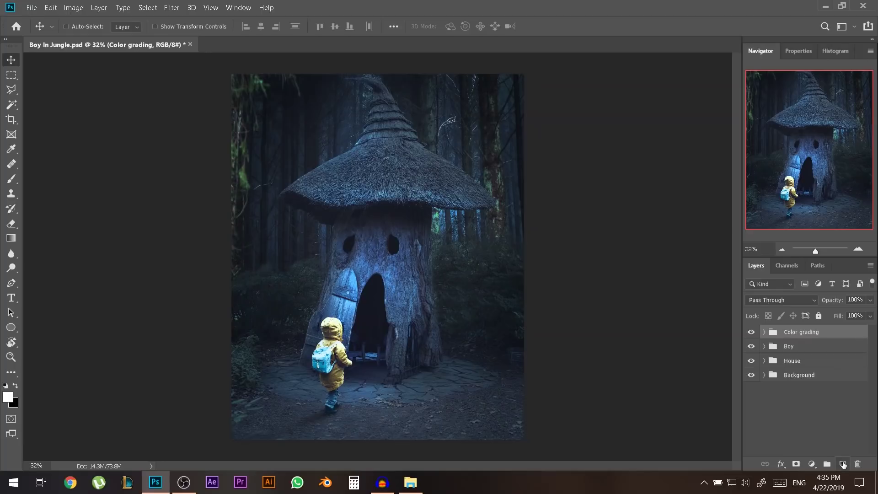
Add a new empty layer above the Color grading group and hide Layer 4 inside that group
left_click(843, 464)
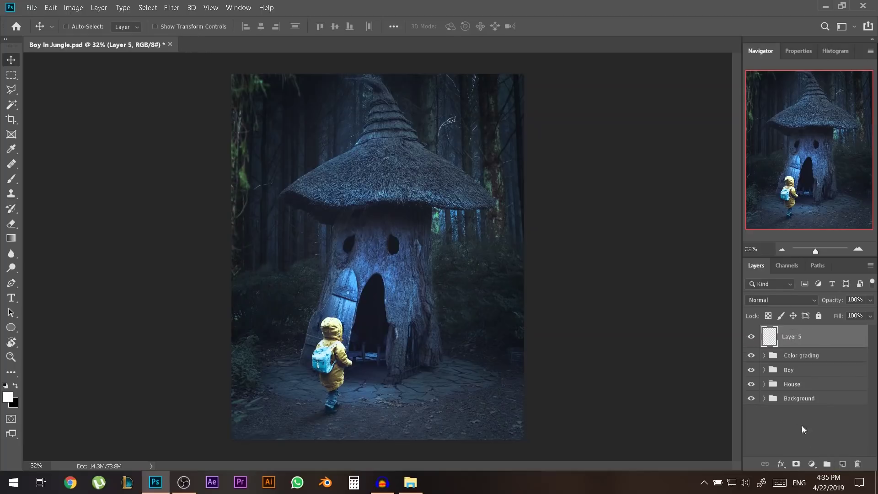
left_click(328, 337, "ctrl")
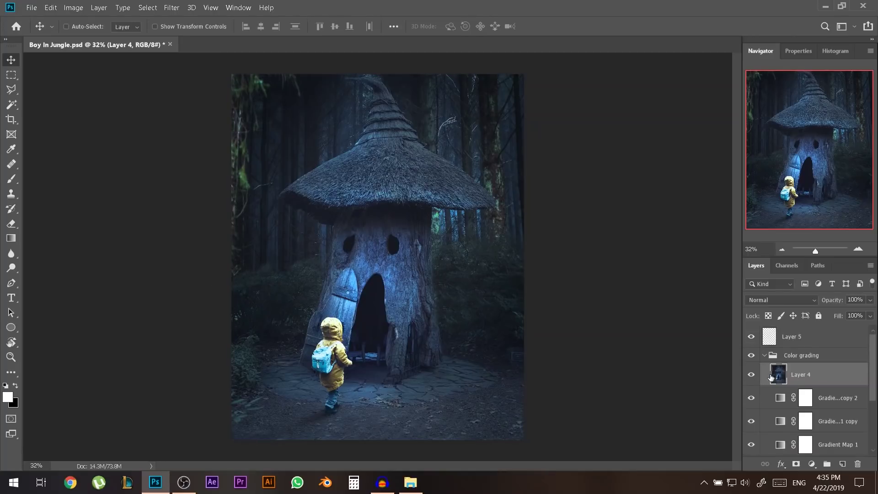
left_click(752, 375)
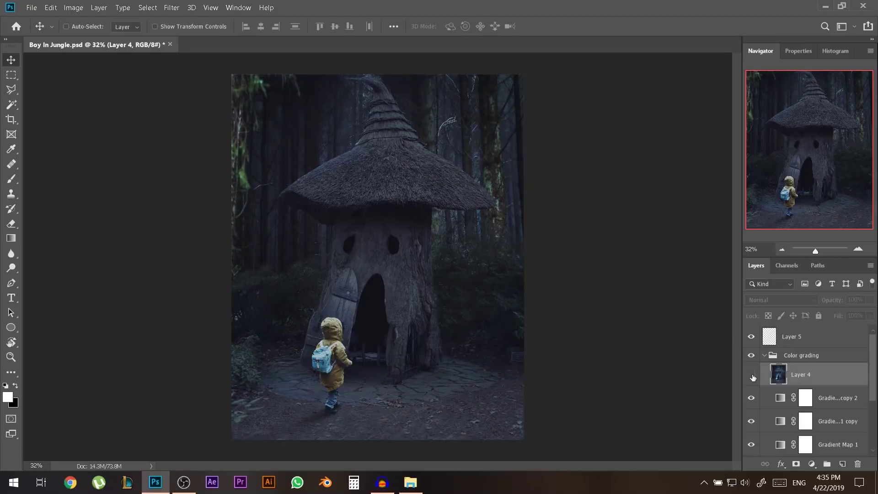
Load the boy layer's mask as a selection and make the empty Layer 5 active
key("ctrl")
left_click(333, 330, "ctrl")
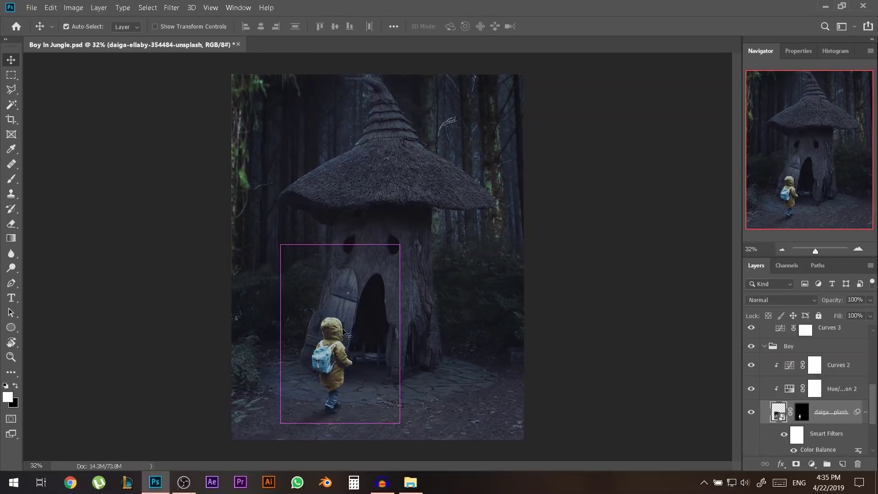
left_click(802, 414, "ctrl")
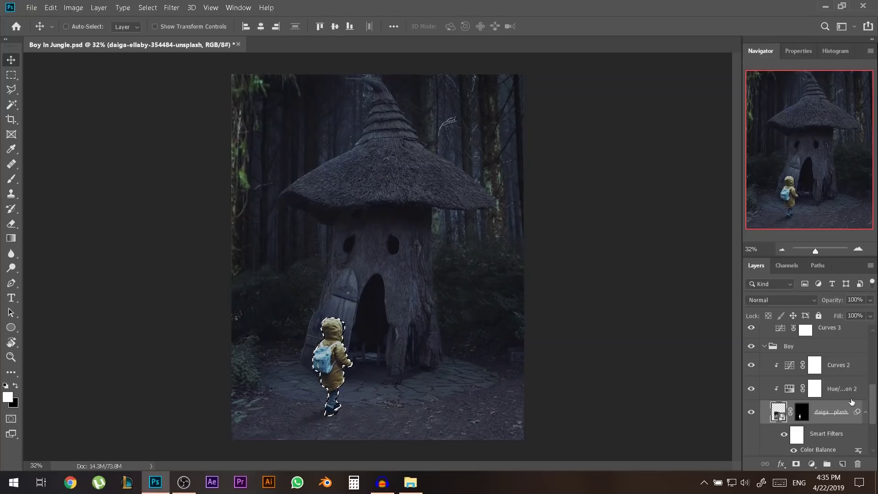
scroll(856, 402, "up", 5)
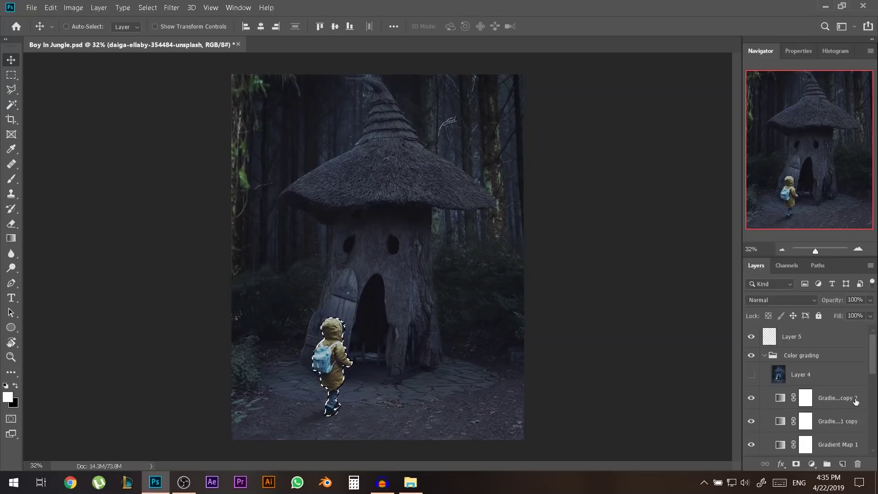
left_click(789, 339)
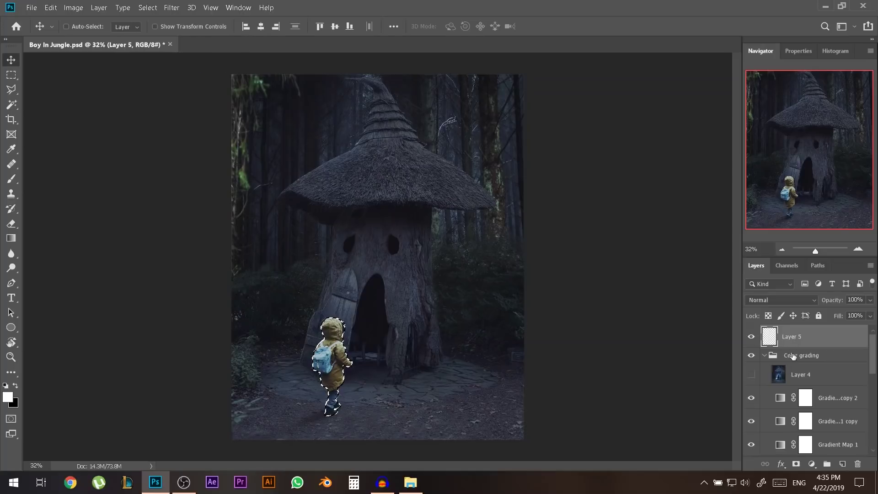
Set the foreground colour to dark grey, fill the boy-shaped selection on Layer 5 with it and deselect
left_click(8, 397)
left_click(358, 152)
left_click(629, 50)
key("v")
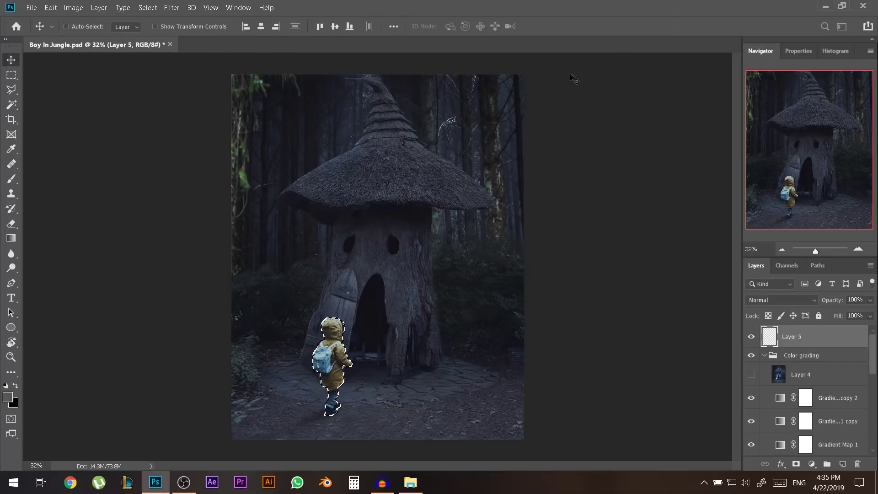
key("alt+BackSpace")
key("ctrl+d")
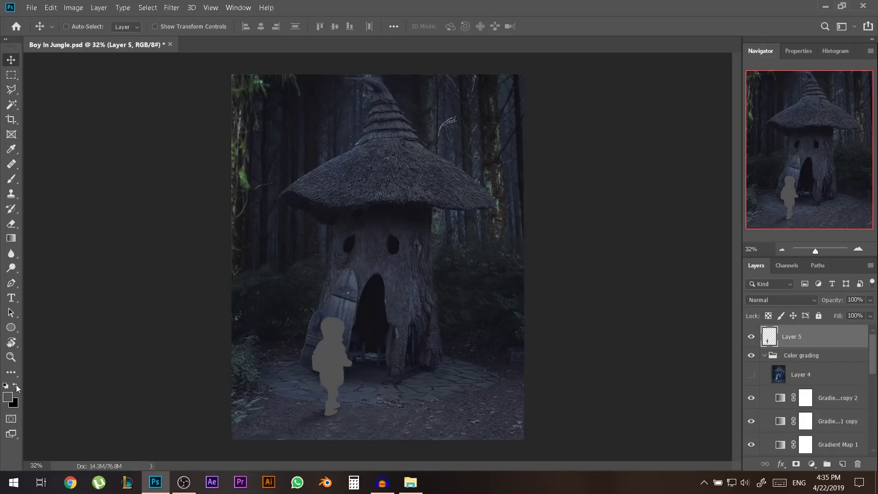
Apply a Brightness/Contrast adjustment to the boy silhouette on Layer 5 with brightness 84
left_click(73, 8)
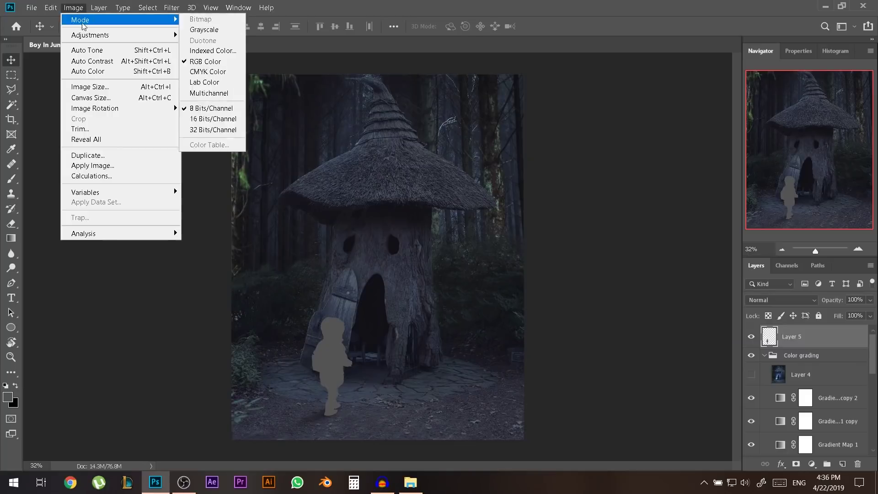
mouse_move(91, 32)
left_click(252, 32)
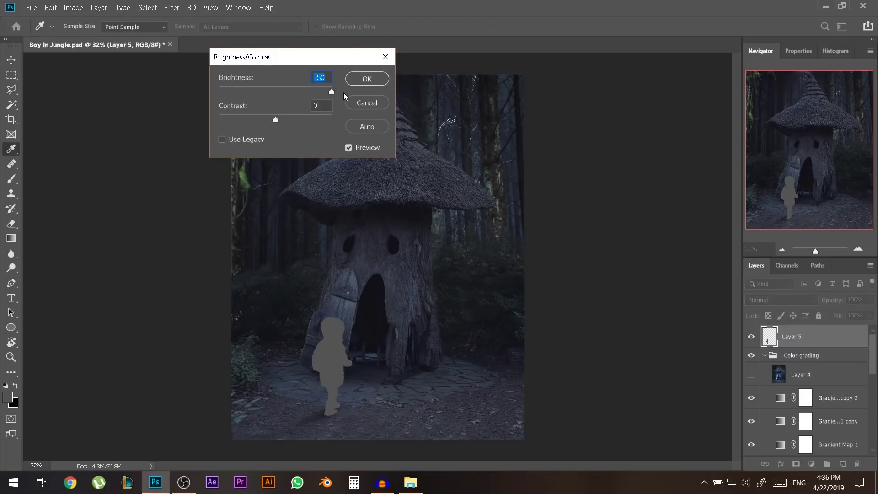
left_click_drag(290, 93, 210, 86)
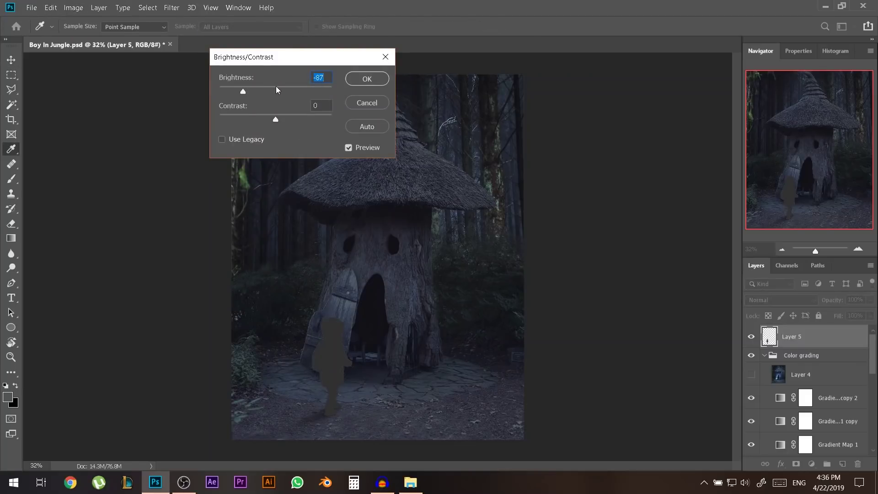
left_click_drag(276, 86, 307, 92)
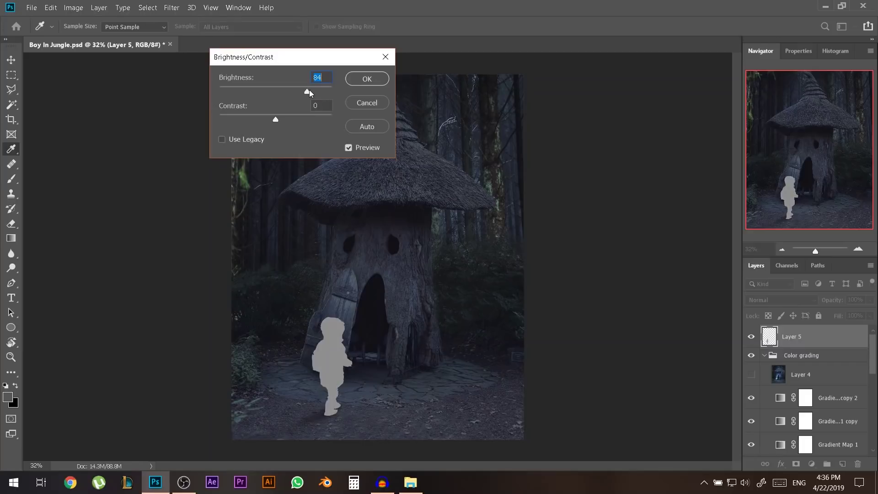
left_click(369, 80)
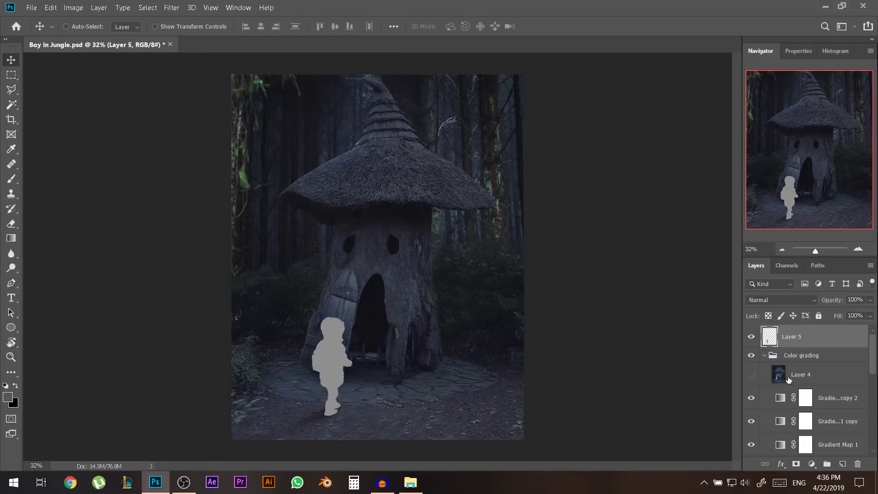
Select the house image layer in the House group and load its mask as a selection
scroll(791, 380, "down", 1)
left_click(380, 267, "ctrl")
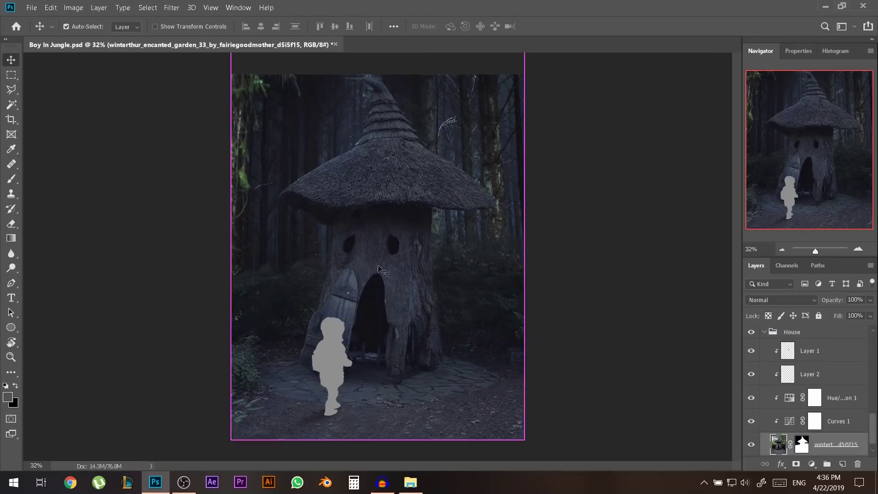
scroll(828, 430, "down", 1)
left_click(804, 432, "ctrl")
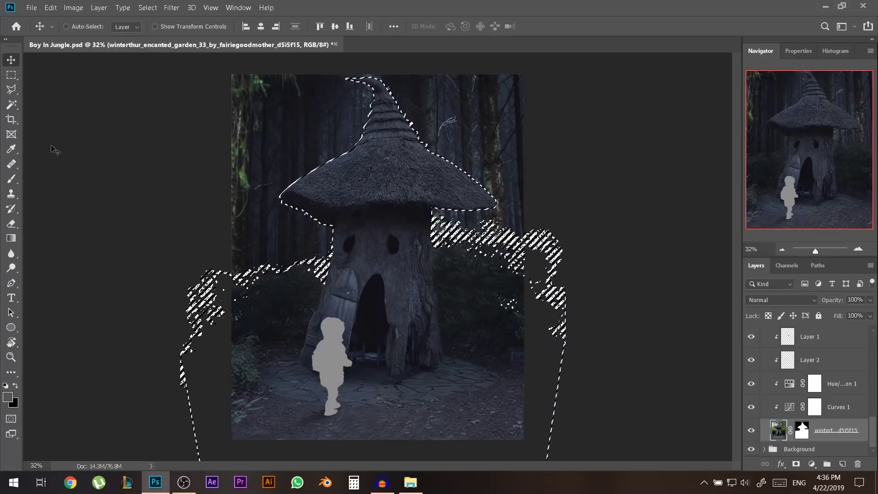
Subtract the bushes and ground around the house from the selection with the Polygonal Lasso, leaving only the house's outline
left_click(18, 91)
key("alt")
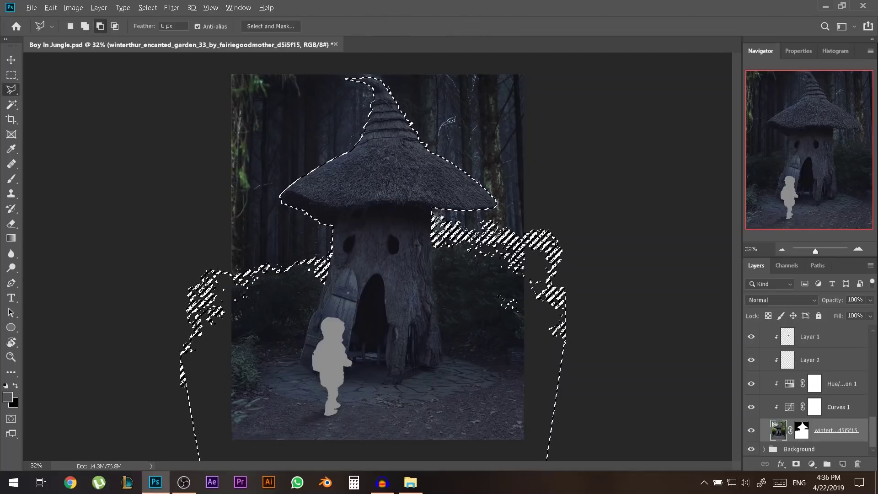
left_click(431, 253)
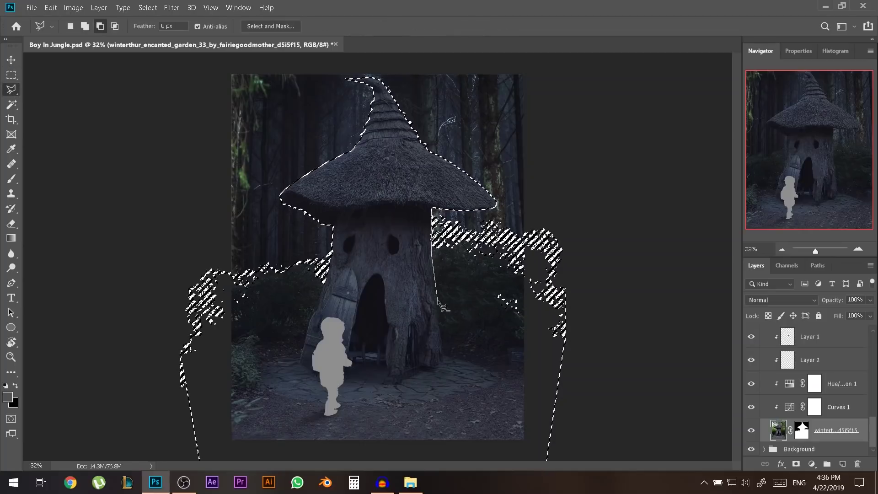
left_click(436, 305)
mouse_move(444, 343)
left_mouse_down()
mouse_move(440, 376)
mouse_move(397, 385)
mouse_move(309, 372)
mouse_move(298, 363)
mouse_move(311, 317)
mouse_move(336, 282)
mouse_move(339, 241)
mouse_move(336, 257)
mouse_move(330, 244)
mouse_move(252, 224)
mouse_move(30, 460)
mouse_move(62, 297)
mouse_move(93, 459)
mouse_move(117, 445)
mouse_move(590, 455)
mouse_move(637, 378)
mouse_move(638, 193)
mouse_move(552, 199)
mouse_move(496, 216)
mouse_move(433, 210)
mouse_move(452, 215)
left_mouse_up()
Add a new layer between Layer 5 and the Color grading group
scroll(834, 408, "up", 3)
scroll(834, 408, "up", 8)
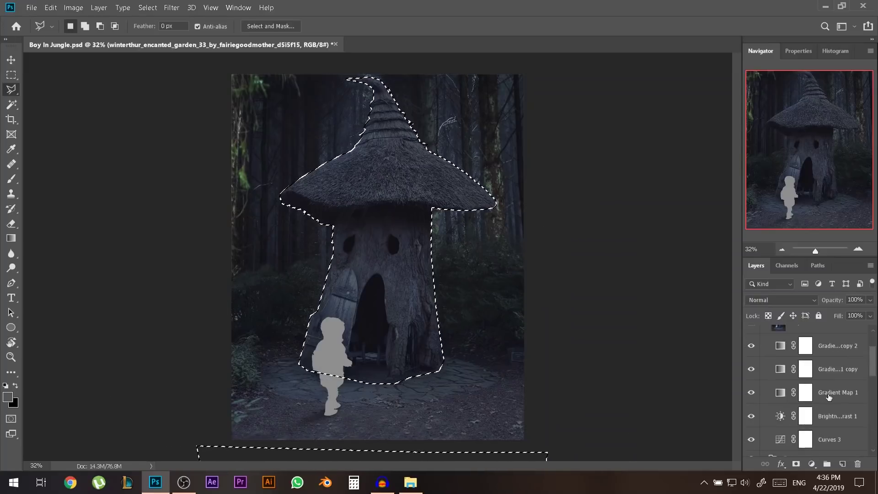
left_click(811, 356)
left_click(842, 464)
left_click_drag(814, 376, 808, 346)
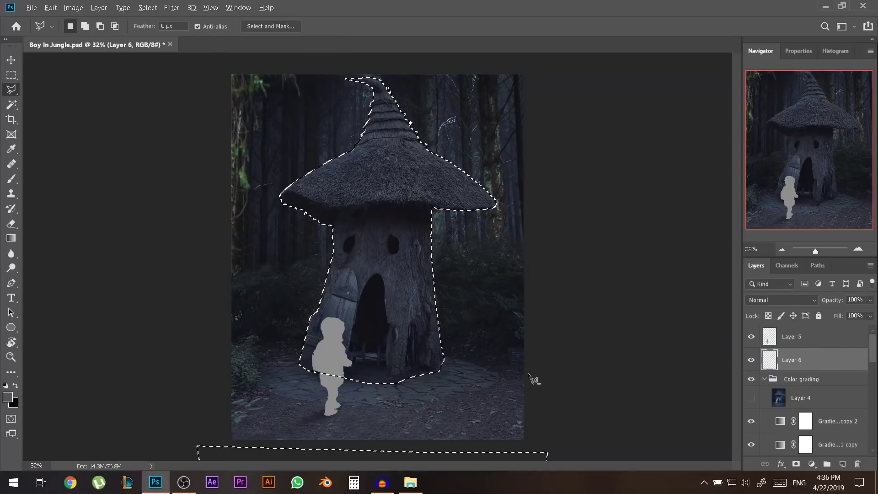
Fill the house-shaped selection on Layer 6 with the dark grey foreground colour and deselect
key("alt+BackSpace")
key("ctrl+d")
key("v")
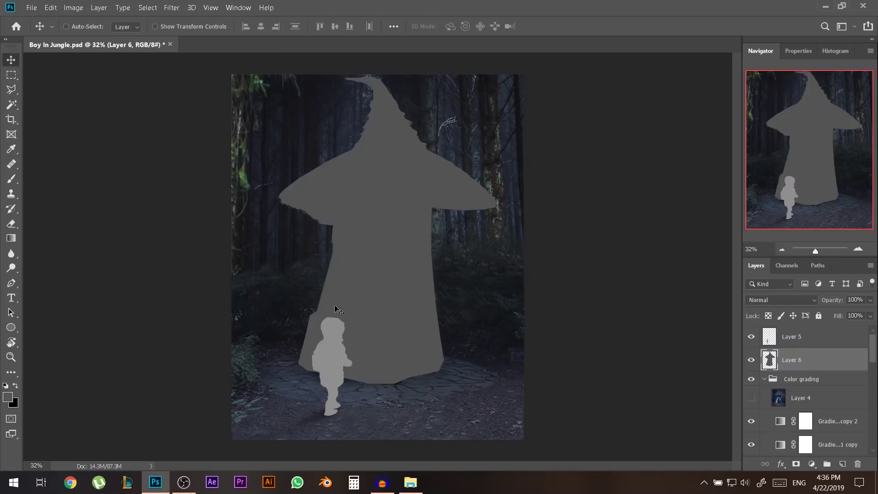
Brighten the house silhouette on Layer 6 with a Brightness/Contrast adjustment, setting Brightness to 40
scroll(390, 310, "up", 1)
left_click(73, 8)
mouse_move(119, 35)
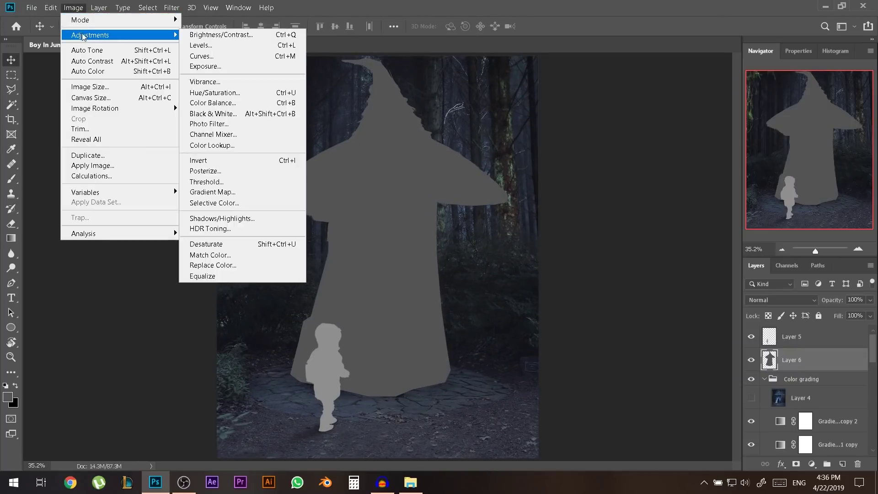
left_click(203, 36)
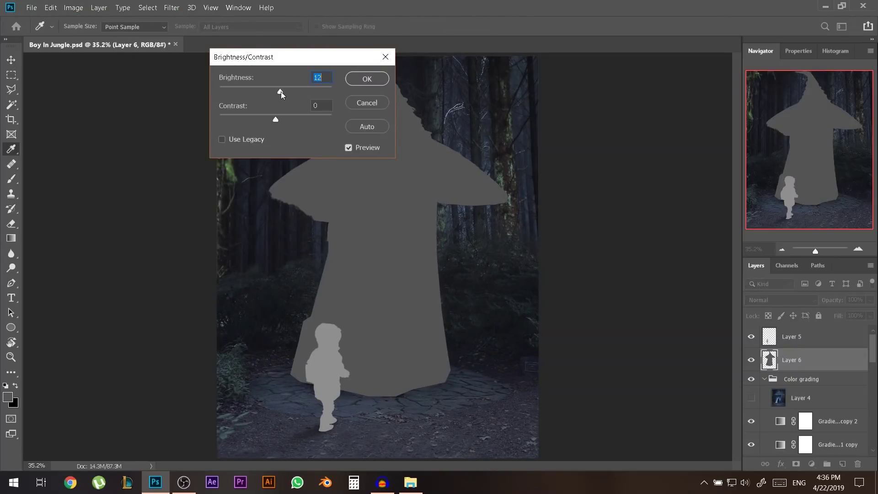
left_click_drag(318, 94, 291, 89)
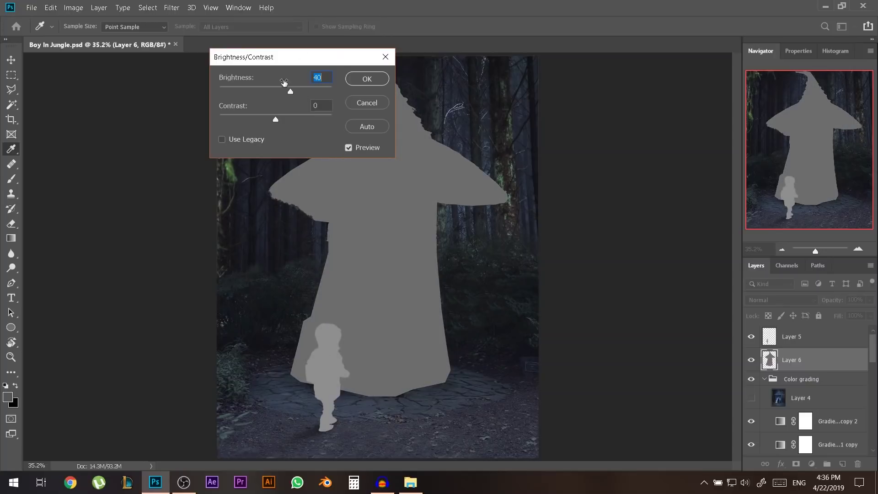
left_click(363, 79)
key("v")
scroll(382, 228, "down", 1)
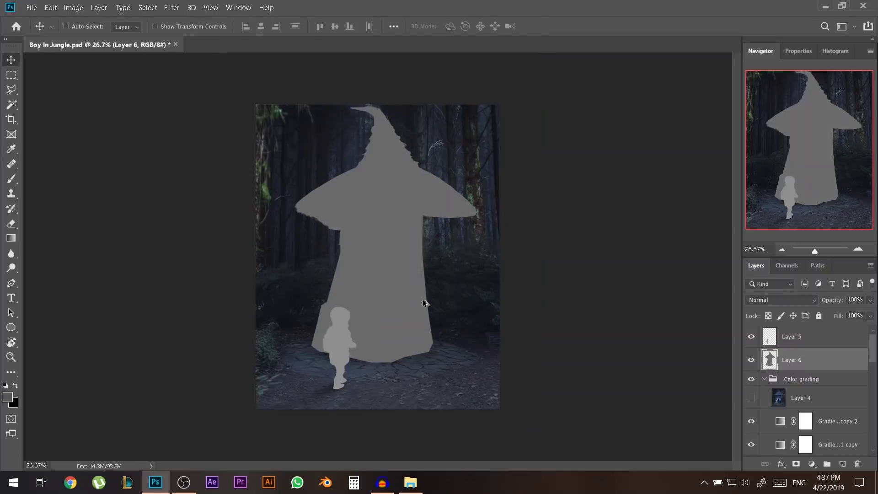
scroll(425, 303, "up", 1)
scroll(773, 363, "down", 4)
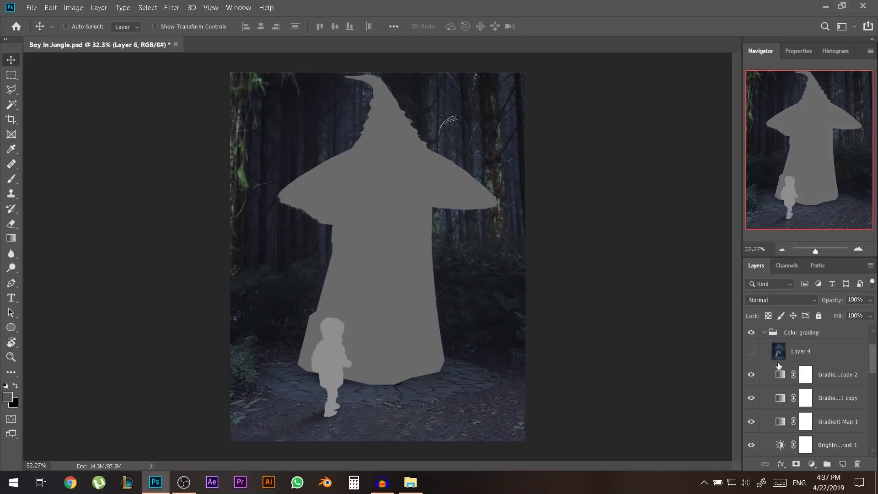
Select the house image layer in the House group and load its mask, bushes and ground included, as a selection
scroll(787, 391, "down", 6)
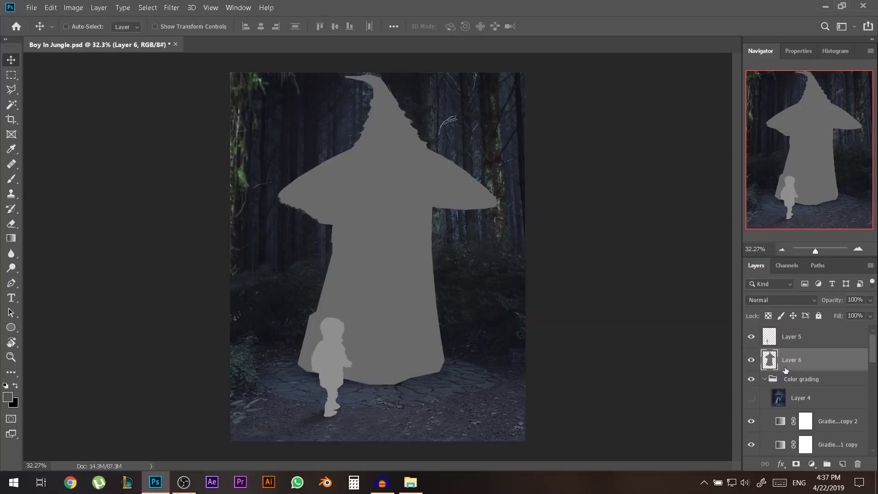
scroll(817, 387, "down", 1)
scroll(817, 387, "down", 4)
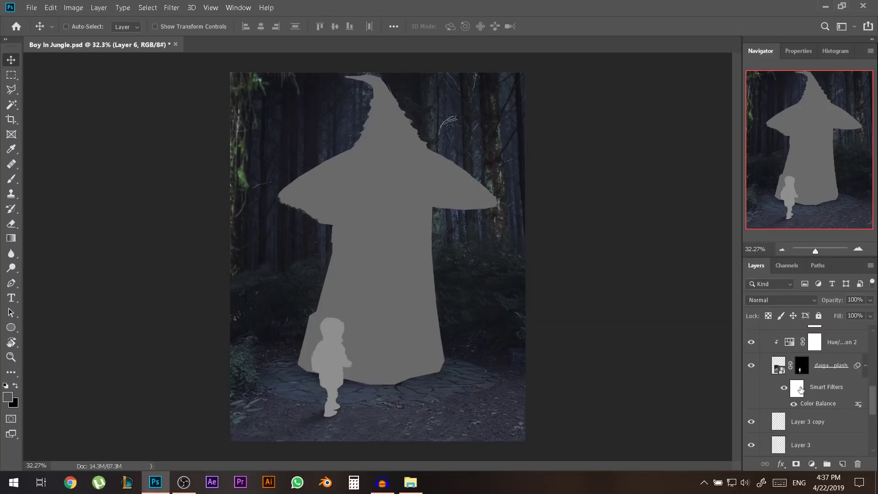
left_click(828, 446)
left_click(803, 446, "ctrl")
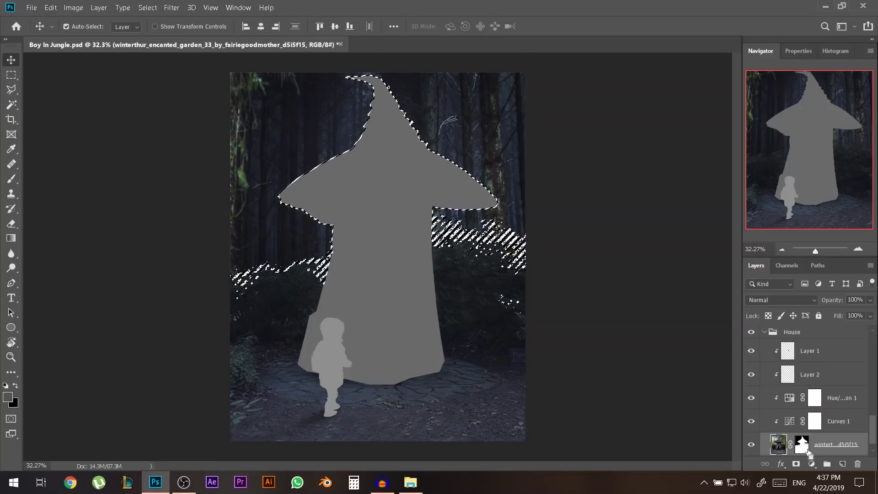
Collapse the Color grading group and add a new layer directly above it, beneath Layer 6
scroll(810, 407, "up", 12)
scroll(810, 404, "up", 2)
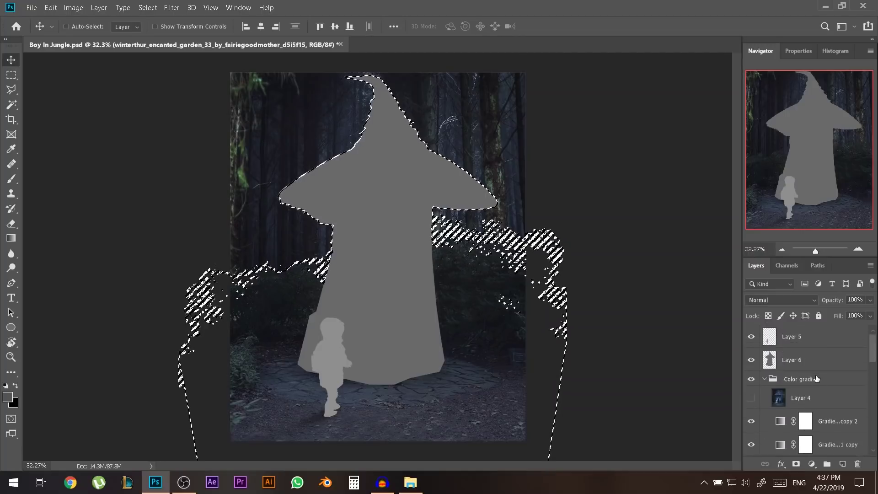
left_click(813, 379)
left_click(809, 368)
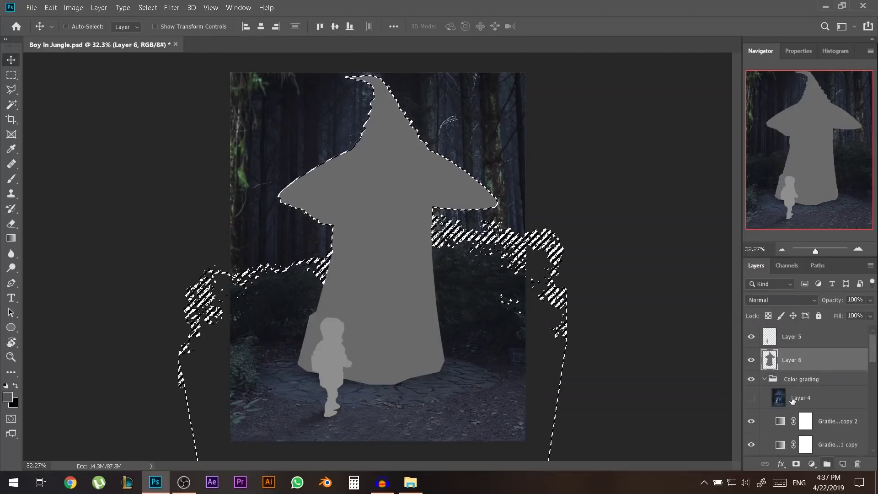
left_click(764, 378)
left_click(809, 380)
left_click(843, 463)
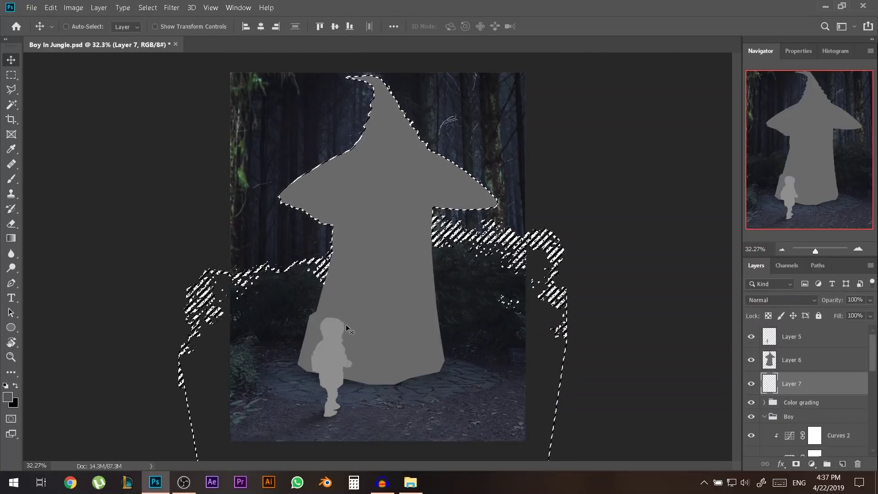
Fill the ground and bushes selection on Layer 7 with the dark grey foreground colour and deselect
key("alt+BackSpace")
key("ctrl+d")
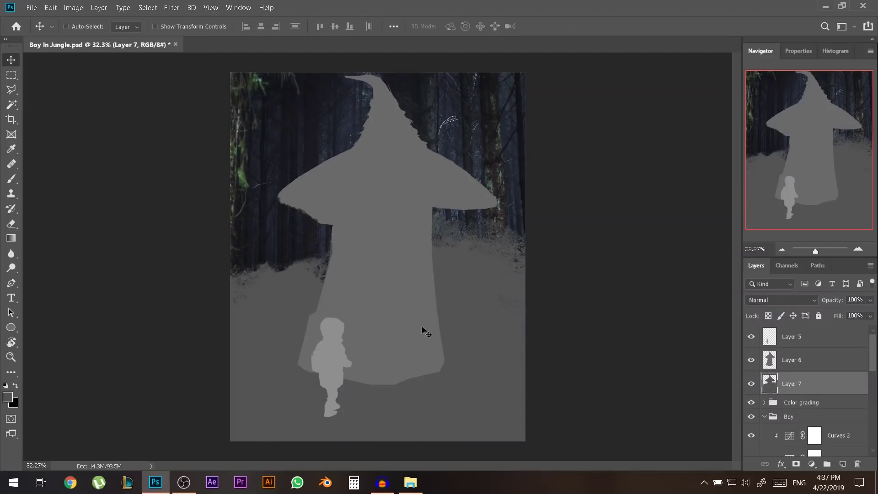
scroll(339, 295, "up", 3)
scroll(343, 274, "down", 3)
Hide and show Layer 7 to compare the grey ground silhouette with the original photo ground
key("ctrl")
mouse_move(383, 287)
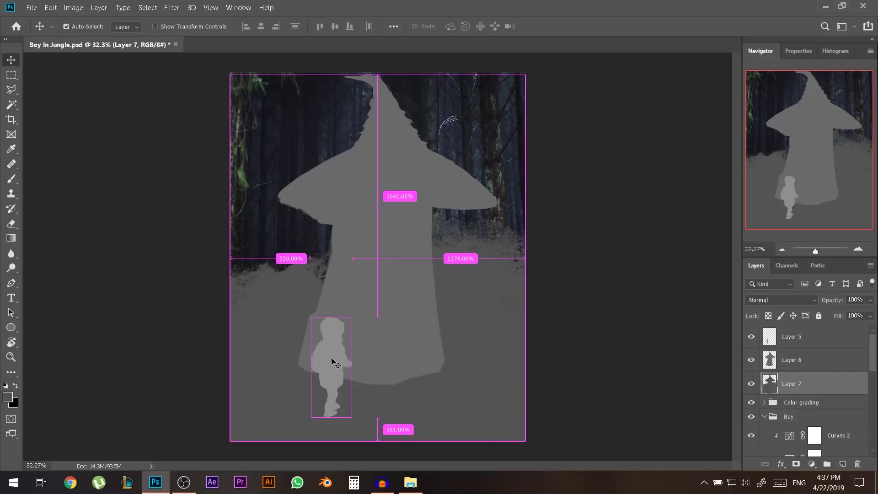
left_click(751, 384)
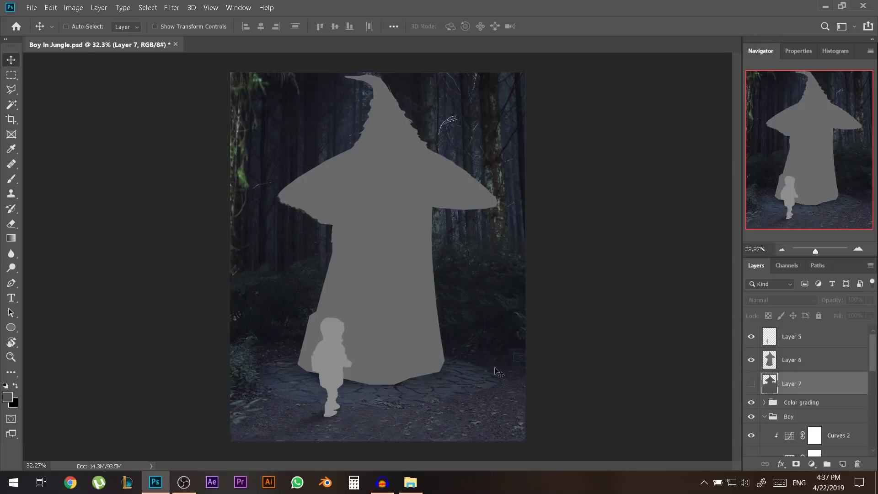
left_click(751, 387)
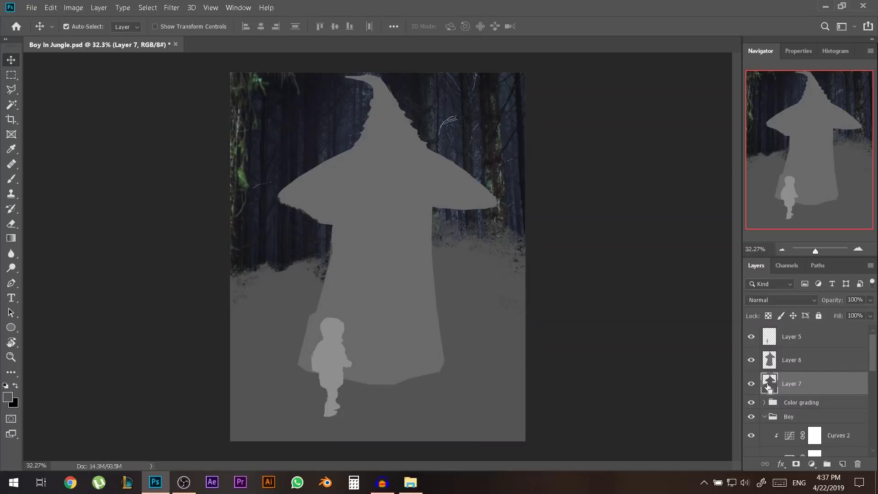
Load Layer 7's pixels as a selection and ready the Gradient tool with a white foreground colour
left_click(769, 387, "ctrl")
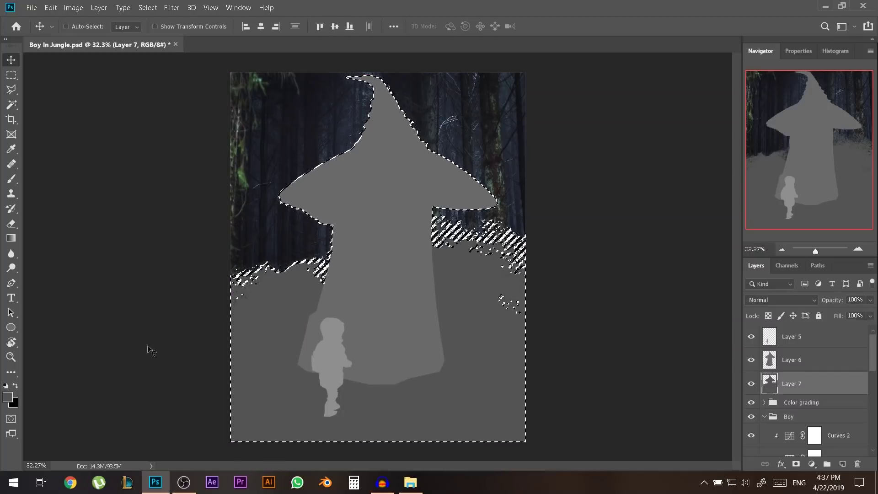
key("g")
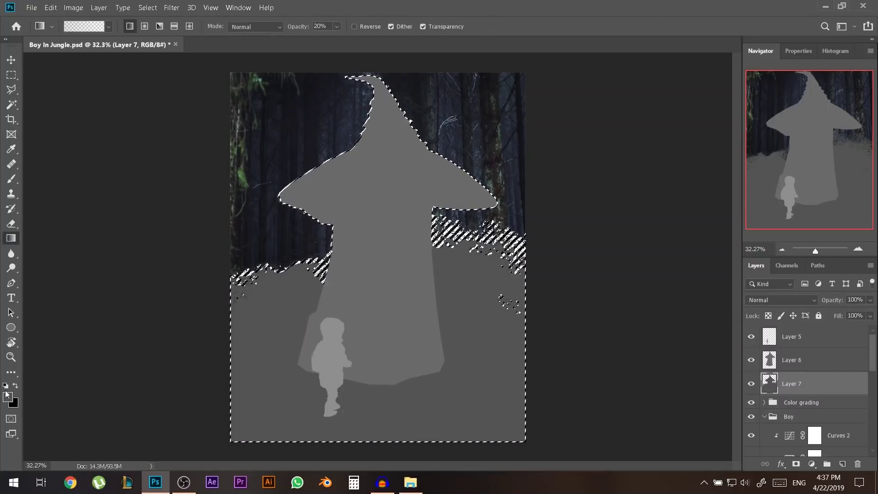
key("x")
key("x")
scroll(165, 246, "down", 3)
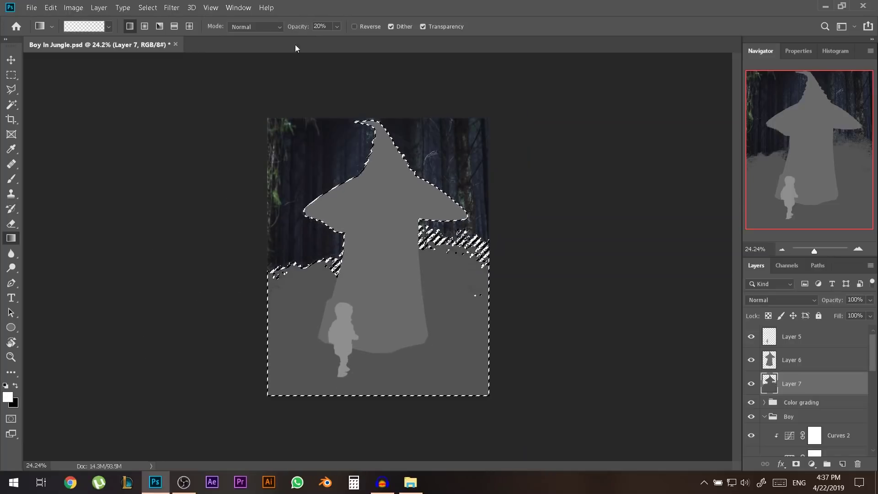
Lighten the foreground of the ground silhouette with several upward white-to-transparent gradients at 20% opacity, then deselect
left_click_drag(353, 427, 376, 322)
left_click_drag(410, 429, 412, 269)
left_click_drag(392, 418, 390, 299)
left_click_drag(371, 406, 370, 342)
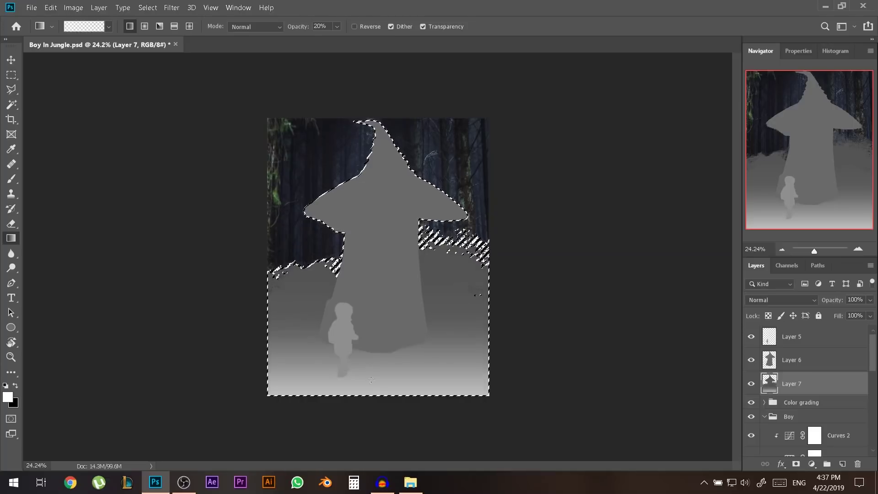
key("v")
scroll(395, 407, "up", 5)
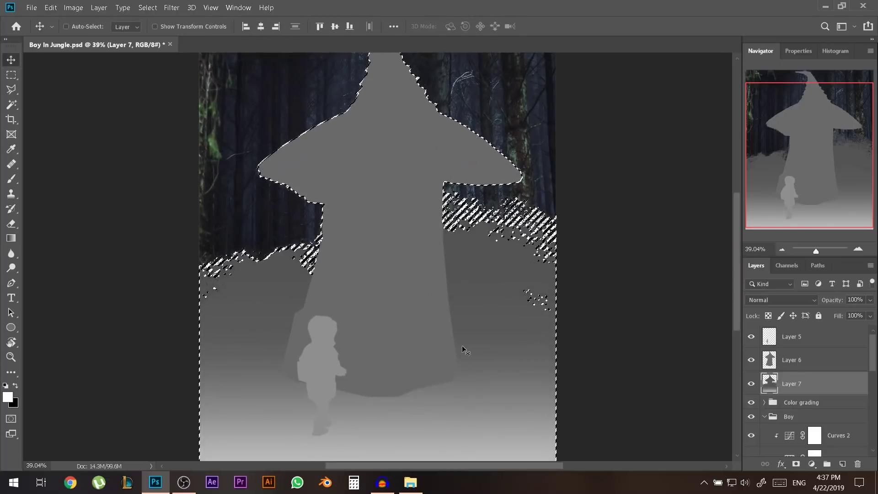
scroll(449, 384, "down", 2)
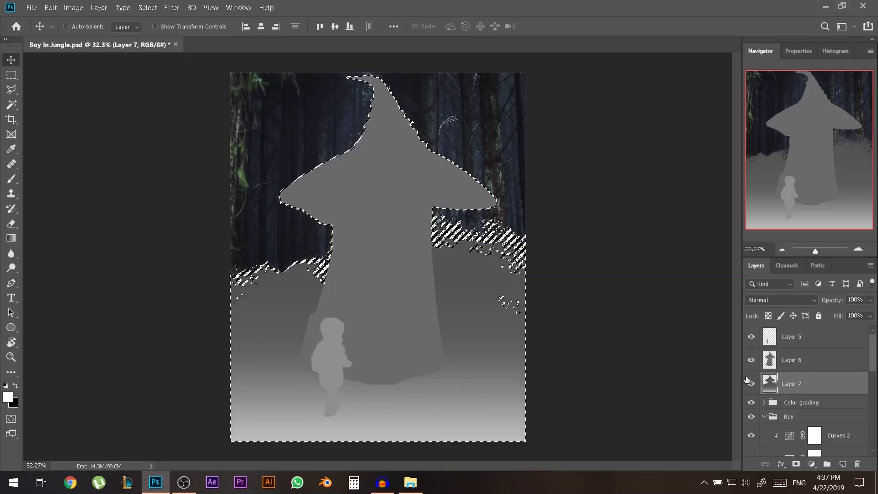
key("ctrl+d")
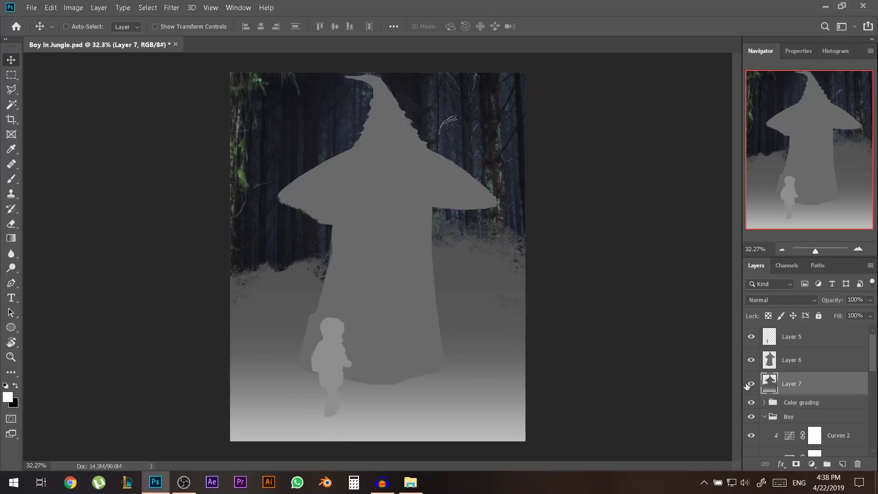
Hide Layers 5, 6 and 7 and add a new layer beneath Layer 7 named "forest at back"
left_click(750, 339)
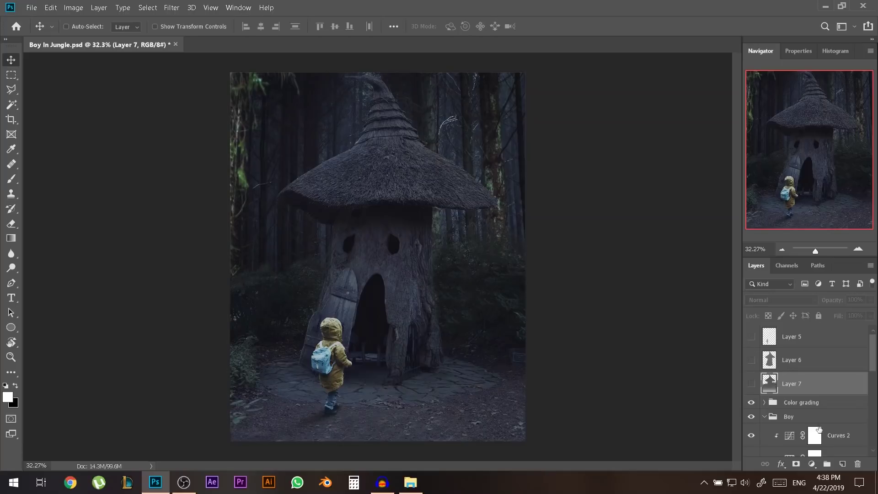
left_click(844, 465)
left_click_drag(802, 392, 798, 416)
double_click(791, 408)
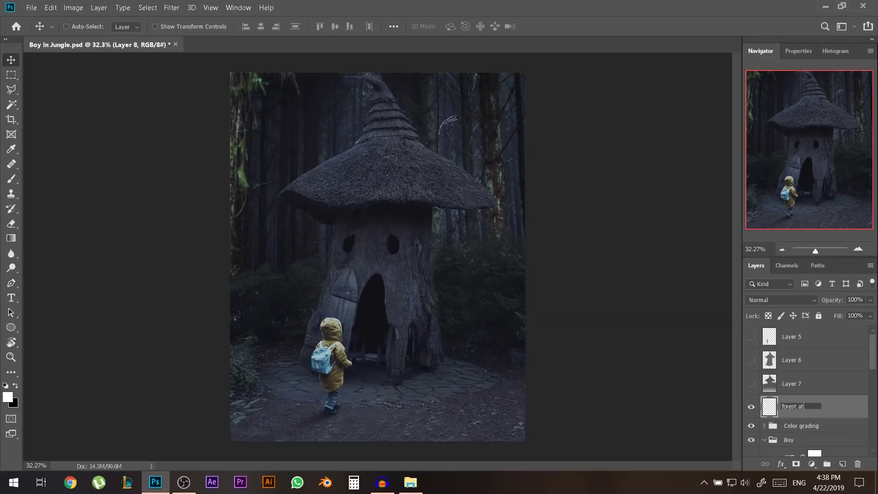
type("forest at back")
key("Return")
Expand the Background group and show only its forest photo layer, hiding all other layers
scroll(815, 391, "down", 5)
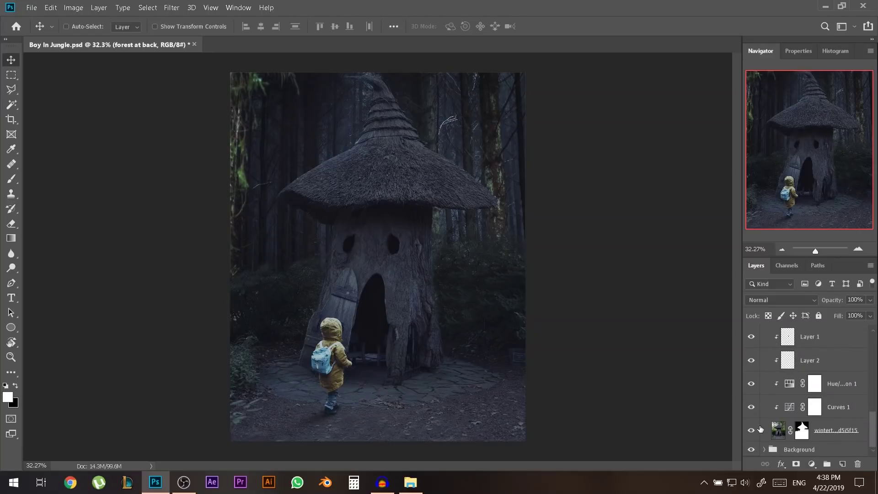
left_click(765, 450)
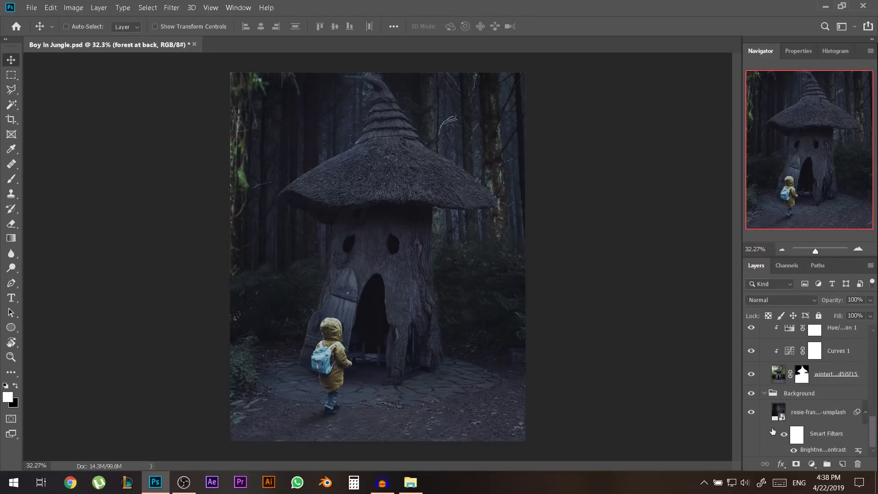
left_click(751, 414, "alt")
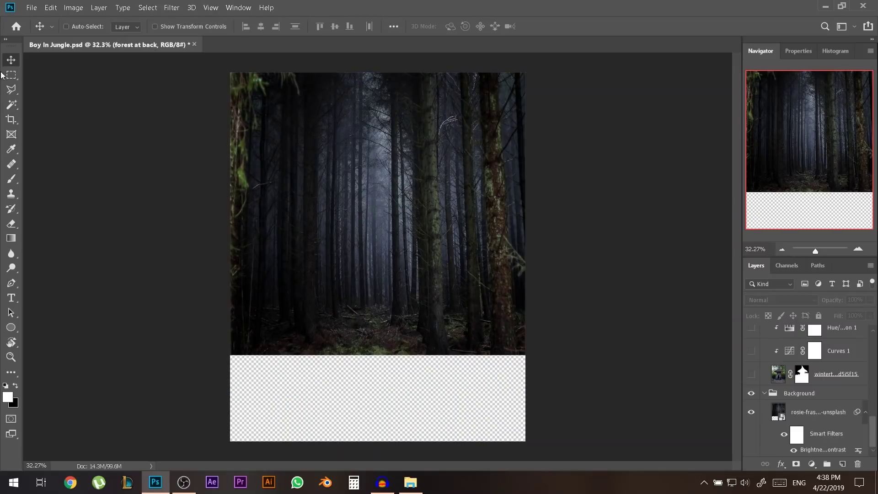
Outline the large tree trunk just right of the forest's centre with the Polygonal Lasso
left_click(11, 89)
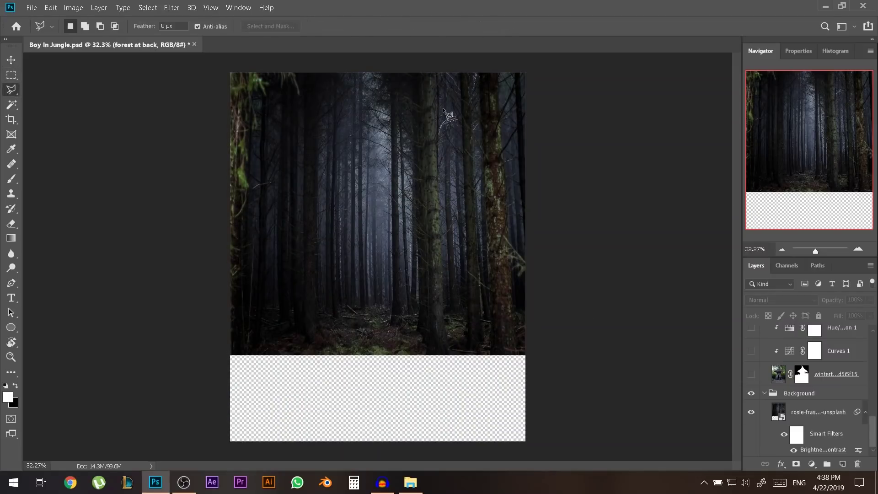
left_click(424, 73)
left_click(427, 355)
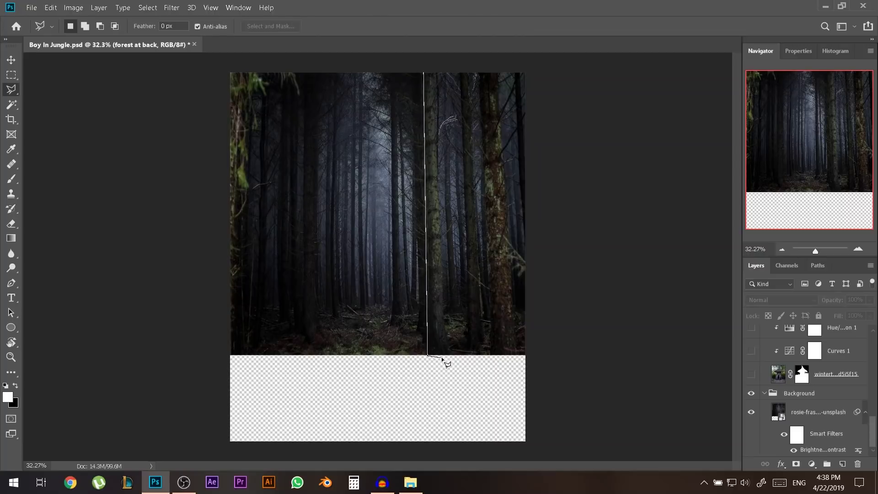
left_click(438, 174)
key("Escape")
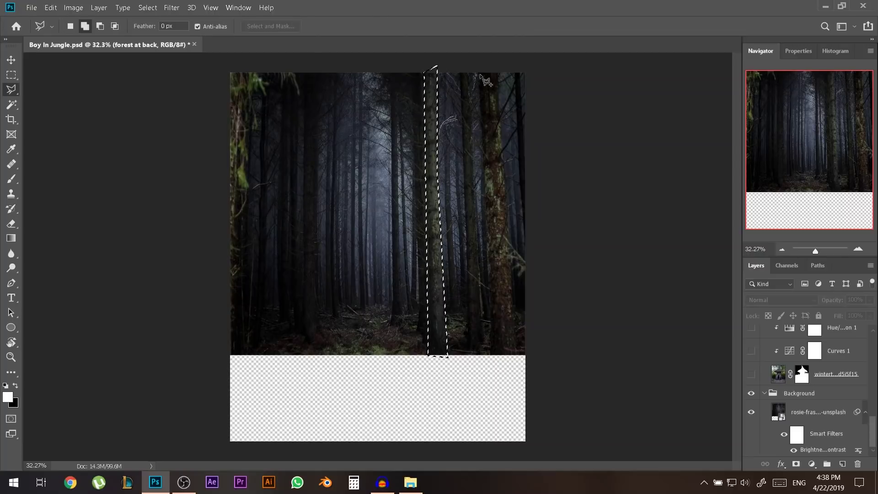
Add the thick reddish trunk near the photo's right edge and the thinner trunk beside it to the selection
left_click(480, 71, "shift")
left_click(491, 359)
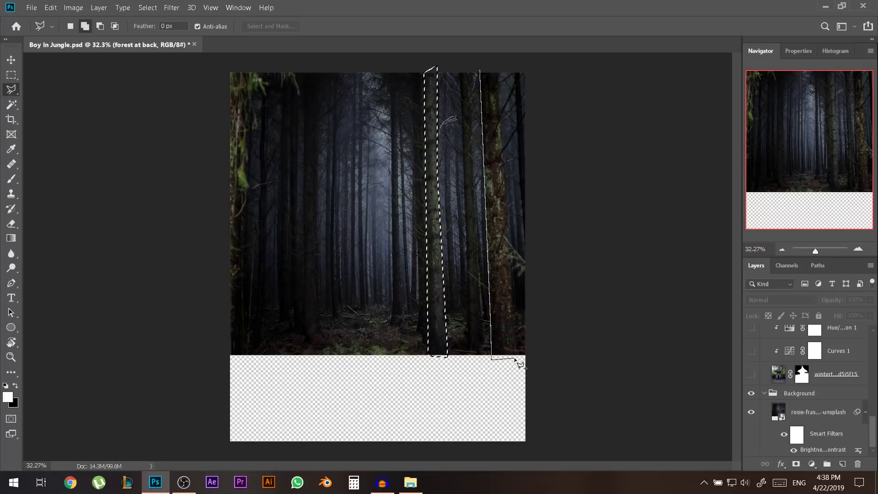
left_click(516, 359)
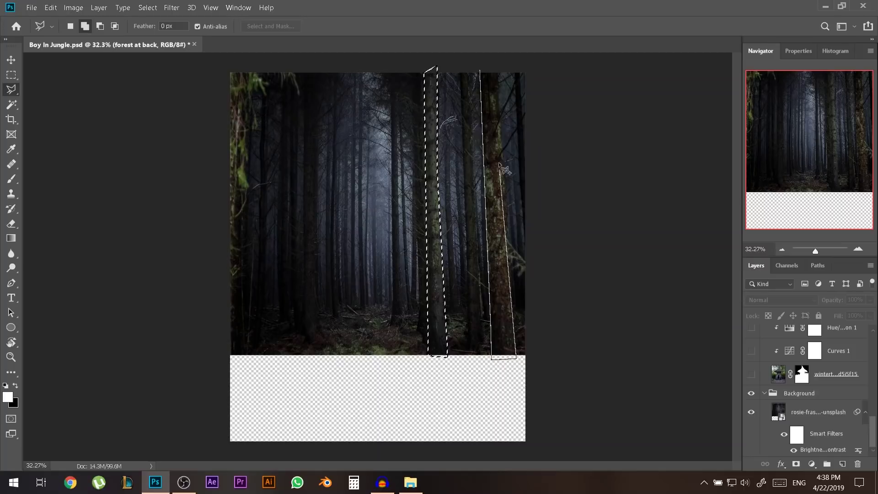
double_click(498, 65)
left_click(459, 68, "shift")
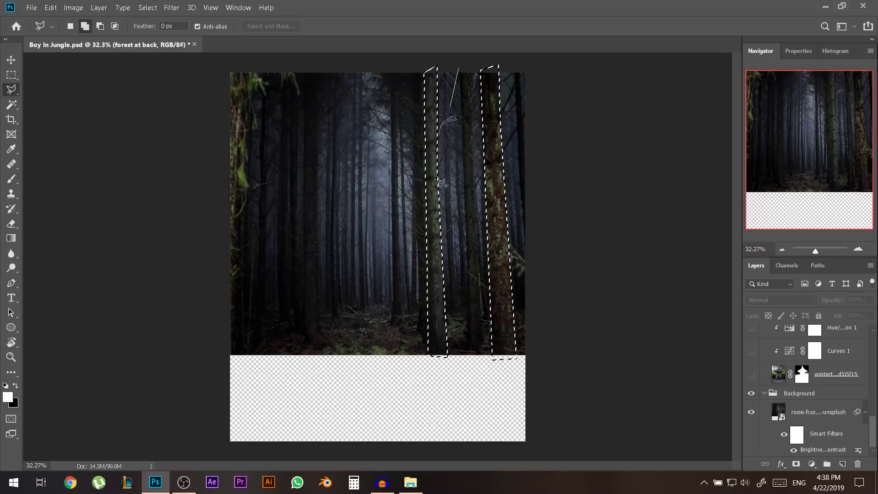
left_click(484, 347)
double_click(470, 62)
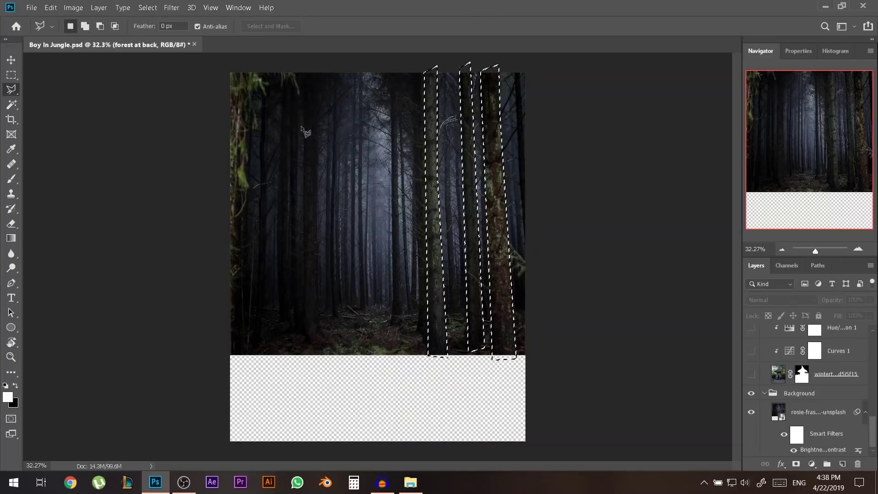
Add the dark tree trunk left of the forest's centre to the existing selection with the Polygonal Lasso
key("shift")
left_click(307, 67, "shift")
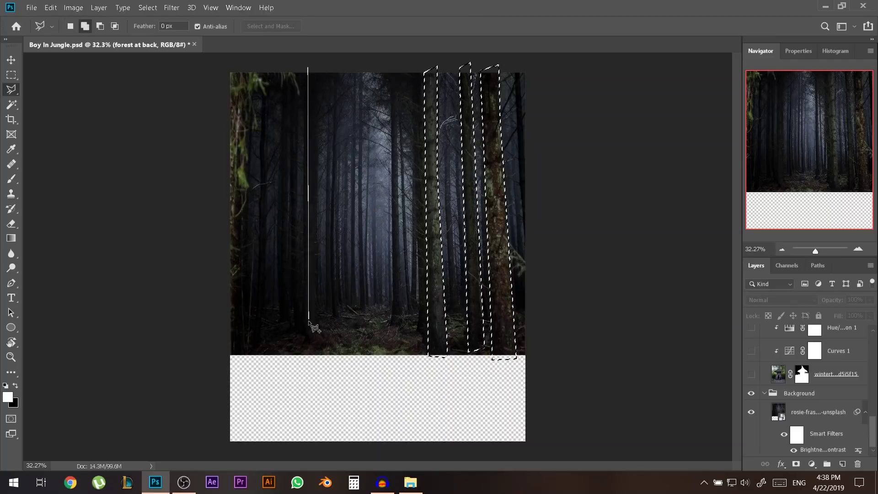
left_click(306, 337)
left_click(318, 339)
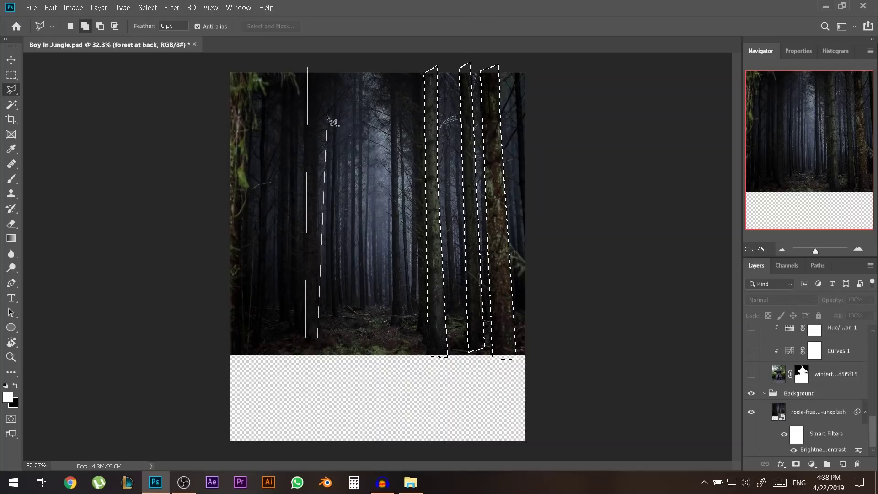
left_click(321, 56)
left_click(308, 68)
Add the neighbouring wide dark trunk further left in the forest photo to the selection
left_click(299, 333, "shift")
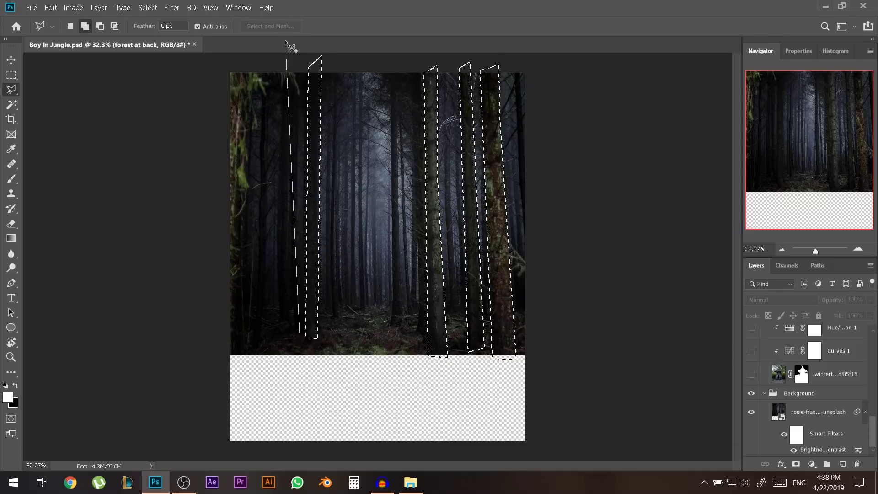
left_click(298, 58)
left_click(281, 60)
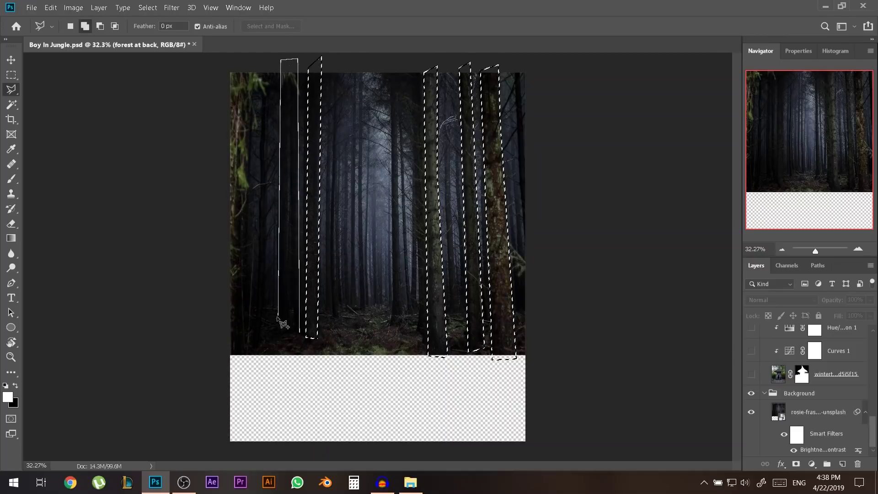
left_click(280, 329)
left_click(299, 333)
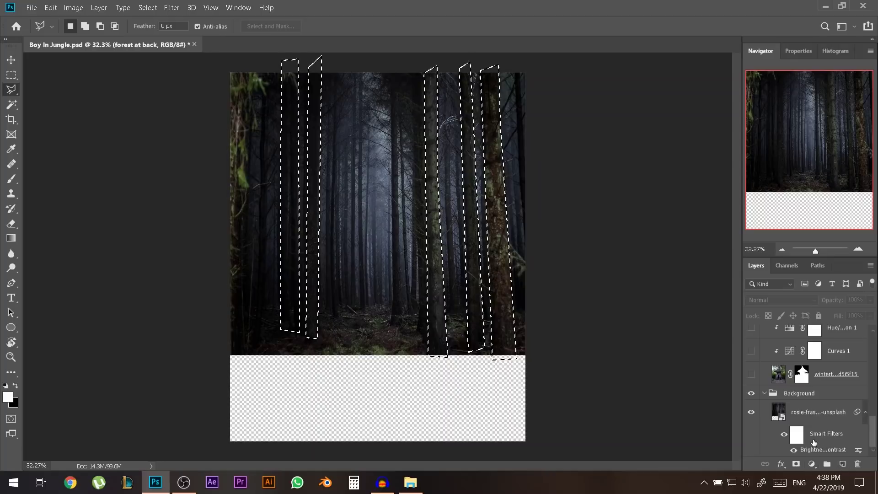
Restore the visibility of the other artwork layers and fill the selected trunks with #505050 grey on the "forest at back" layer
left_click(752, 413, "alt")
left_click_drag(875, 421, 877, 339)
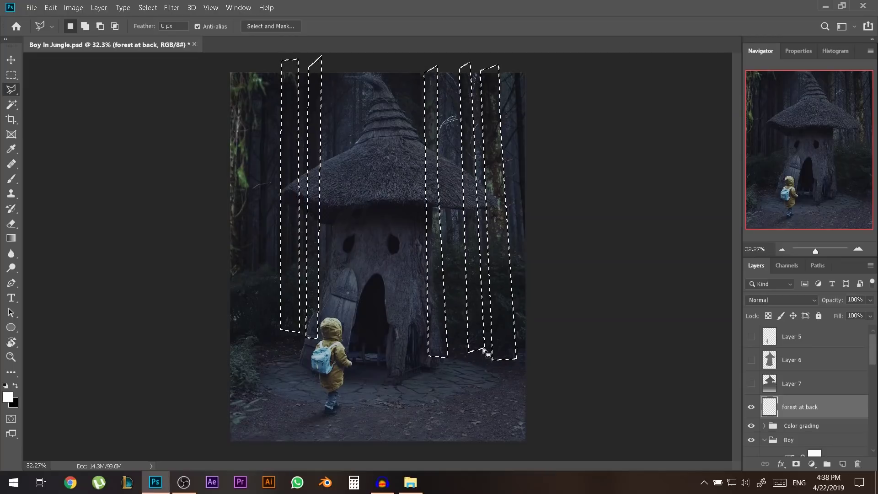
left_click(8, 396)
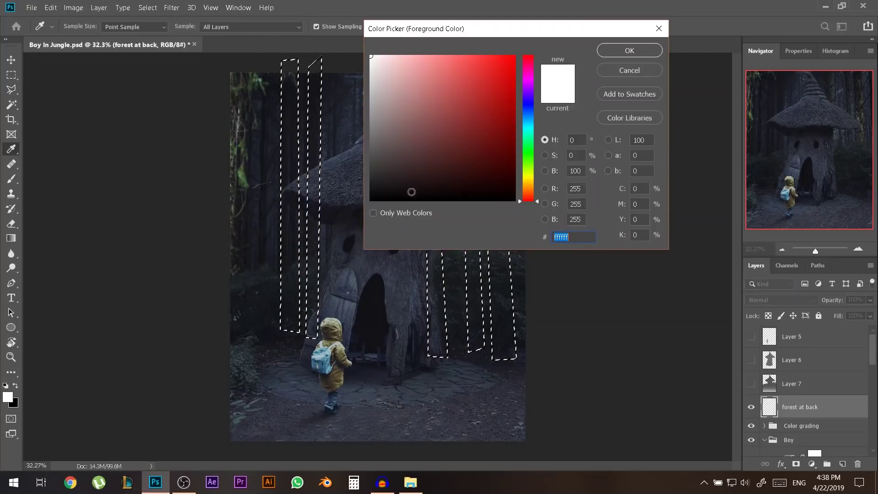
left_click(626, 67)
key("alt+BackSpace")
key("ctrl+d")
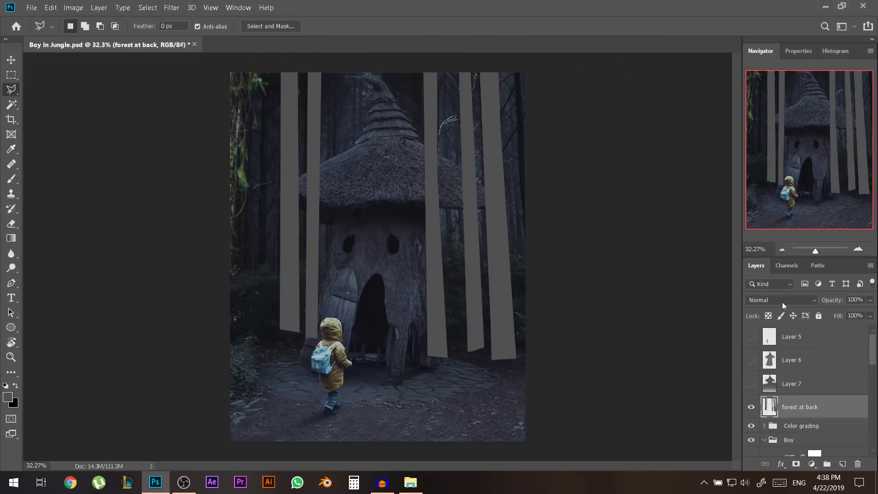
Show Layers 5, 6 and 7 again and add a new layer filled with the same grey beneath "forest at back"
key("v")
left_click_drag(751, 384, 754, 336)
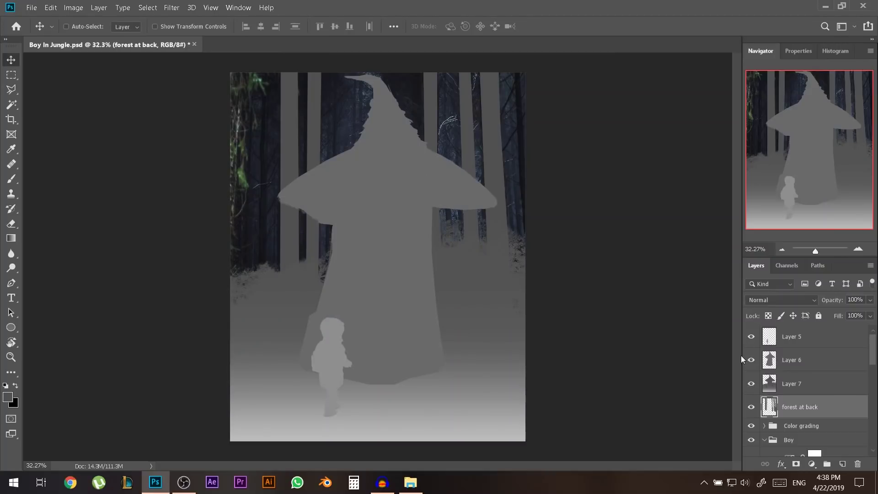
left_click(843, 465)
left_click_drag(798, 413, 802, 437)
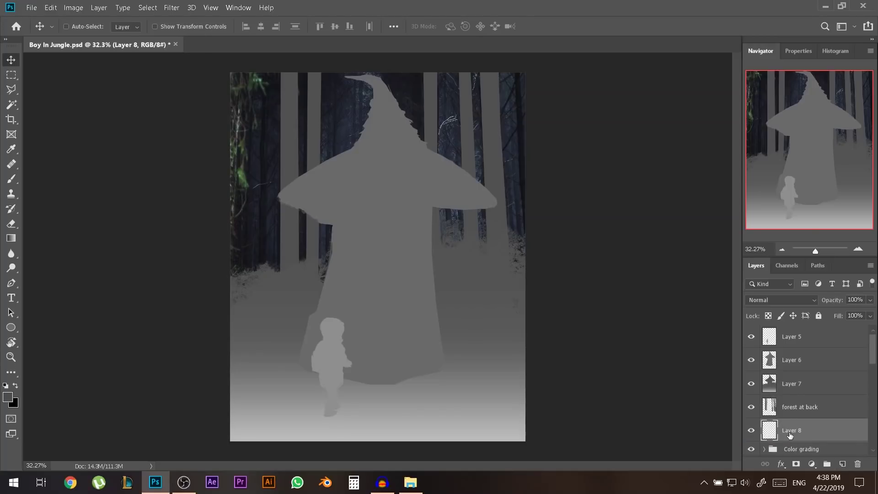
key("alt+BackSpace")
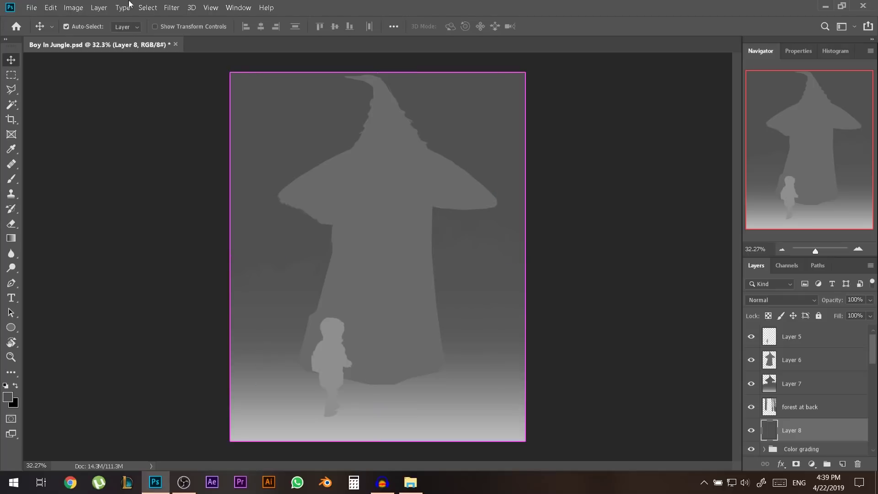
left_click(77, 7)
mouse_move(111, 37)
left_click(213, 44)
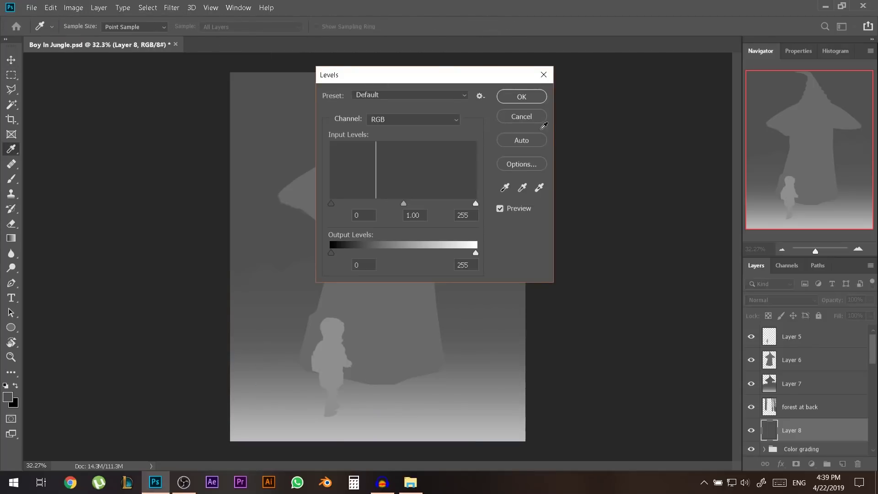
left_click(526, 119)
Darken the grey backdrop on Layer 8 with Brightness/Contrast, setting the brightness to about -47
left_click(74, 7)
mouse_move(98, 34)
left_click(206, 34)
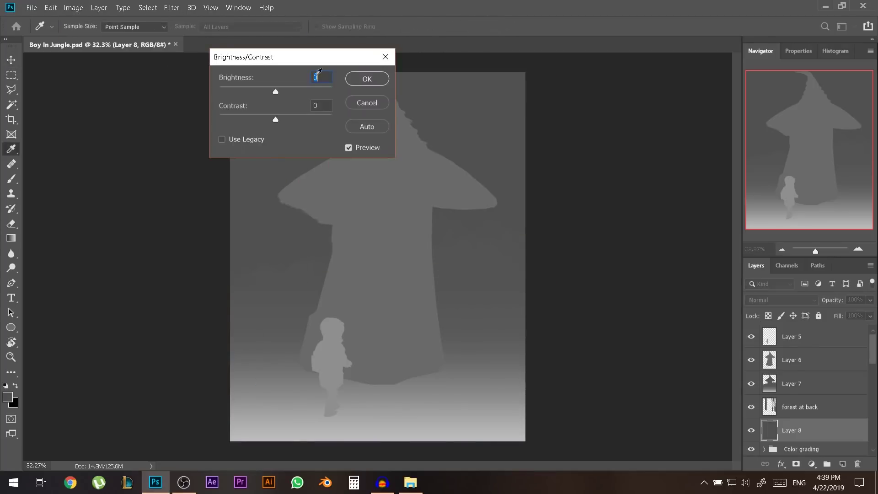
left_click_drag(268, 91, 261, 90)
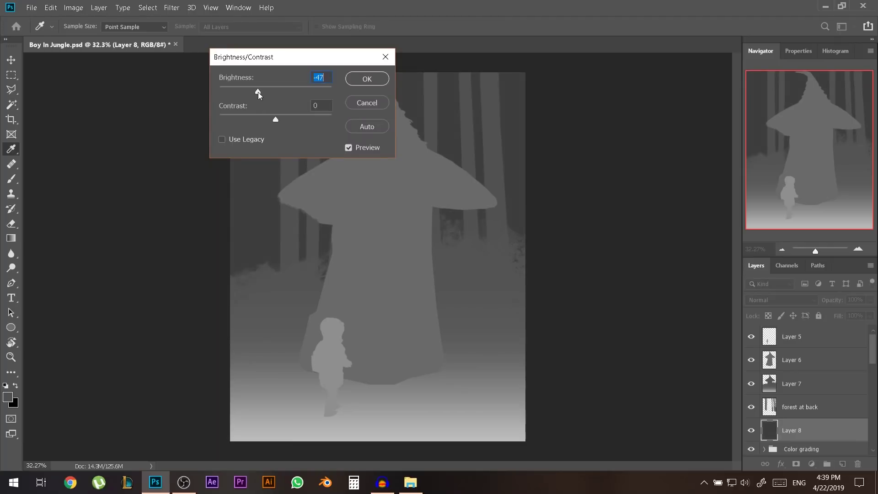
left_click(356, 81)
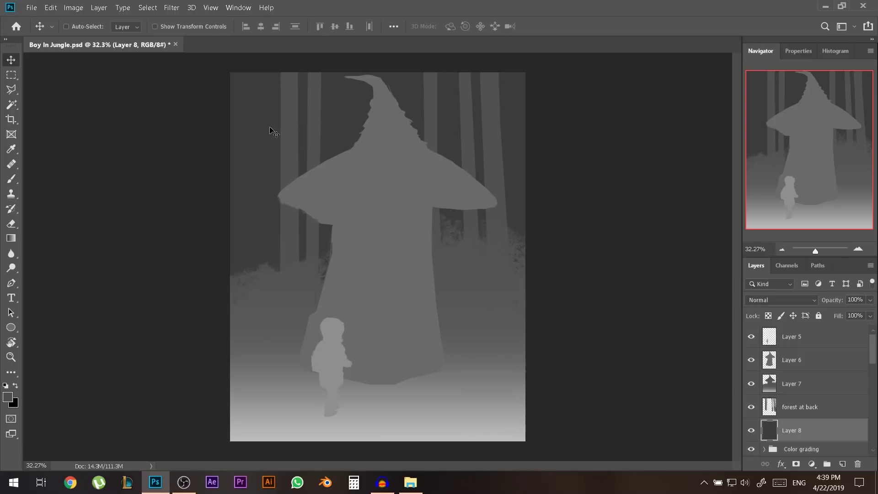
Select the trunk silhouettes' layer without moving it and lower its brightness to about -20 with Brightness/Contrast
left_click_drag(289, 120, 273, 154)
key("ctrl+z")
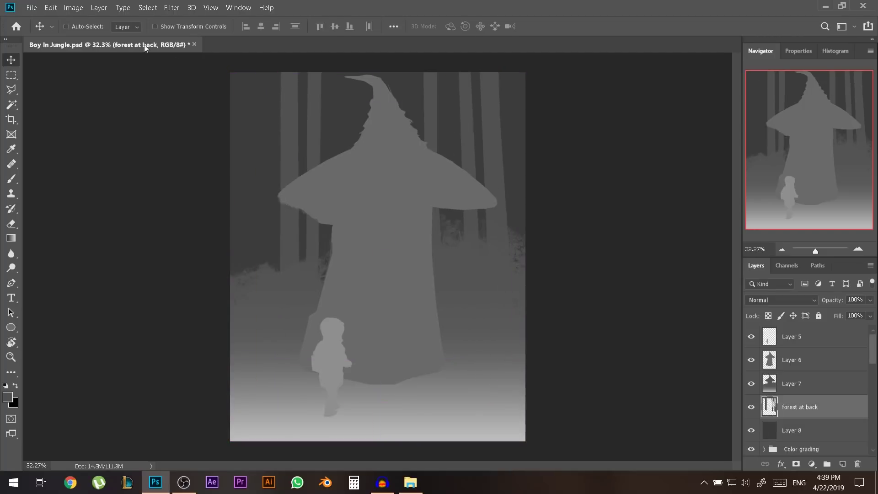
left_click(73, 8)
mouse_move(117, 35)
left_click(245, 29)
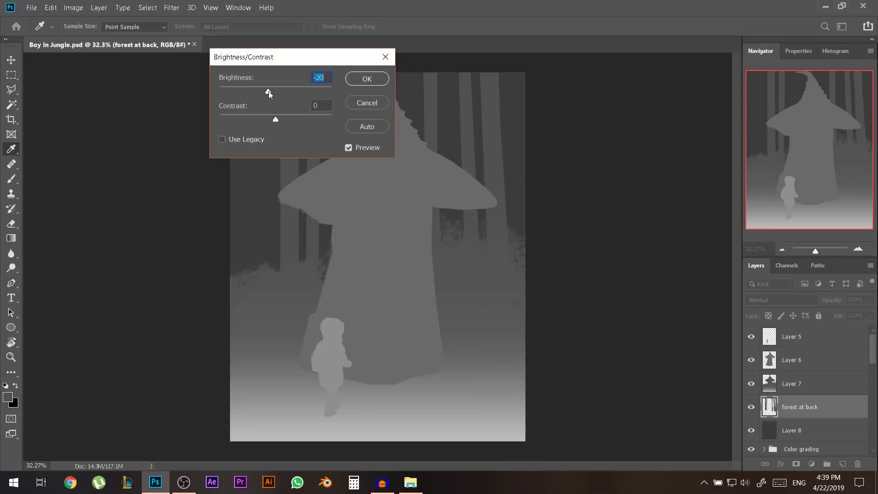
left_click(366, 83)
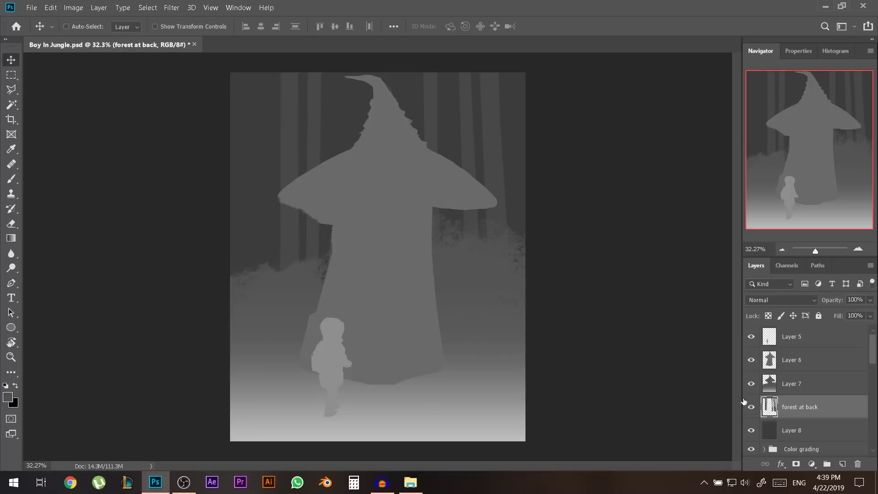
Hide Layer 8 and outline the green hanging foliage along the image's left edge with the Polygonal Lasso
left_click(751, 430)
key("l")
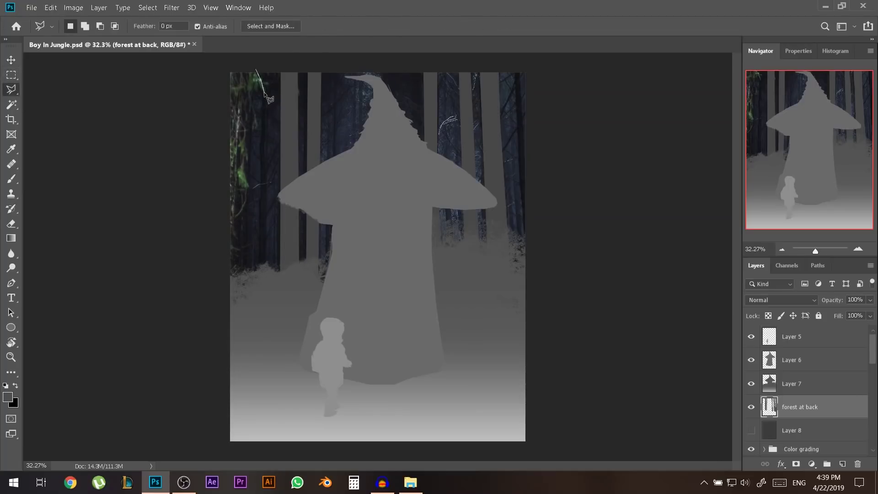
left_click(253, 89)
left_click(259, 123)
left_click(246, 130)
left_click(247, 156)
left_click(245, 165)
left_click(245, 175)
left_click(247, 185)
left_click(246, 200)
left_click(236, 217)
left_click(231, 267)
left_click(213, 243)
left_click(226, 63)
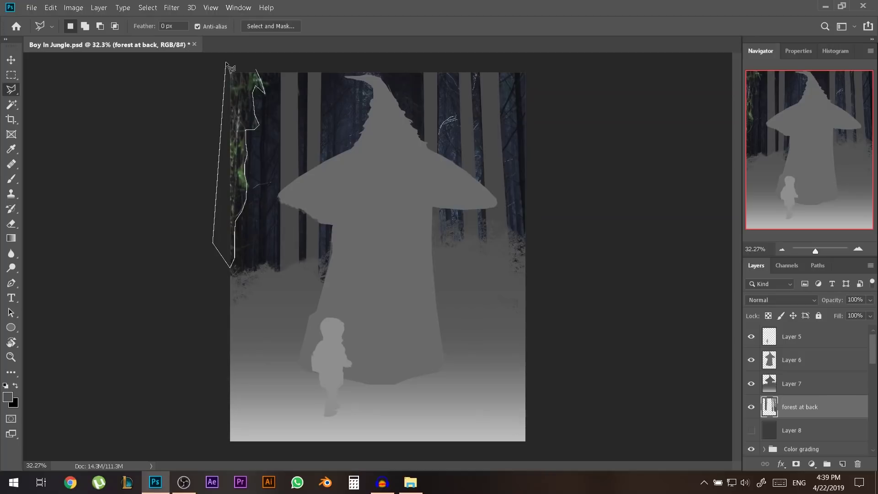
left_click(256, 70)
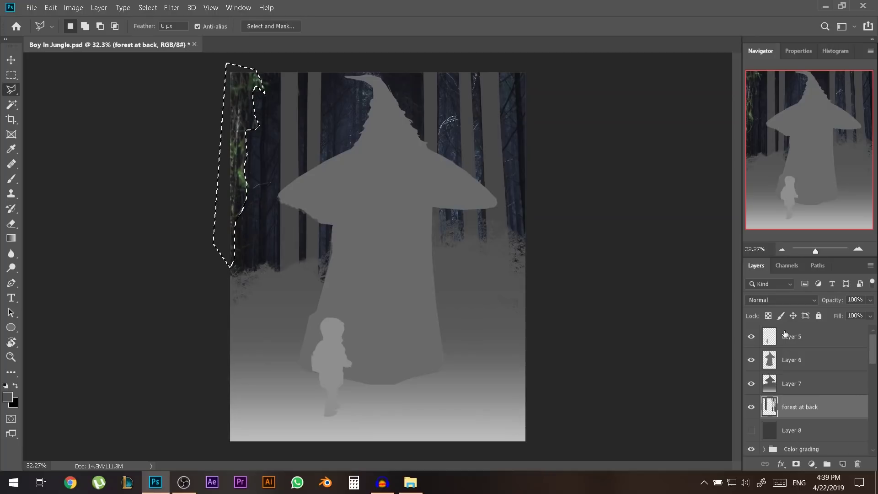
Fill the foliage selection with grey on a new layer above Layer 5, deselect it and show Layer 8 again
left_click(784, 336)
left_click(843, 464)
key("alt+BackSpace")
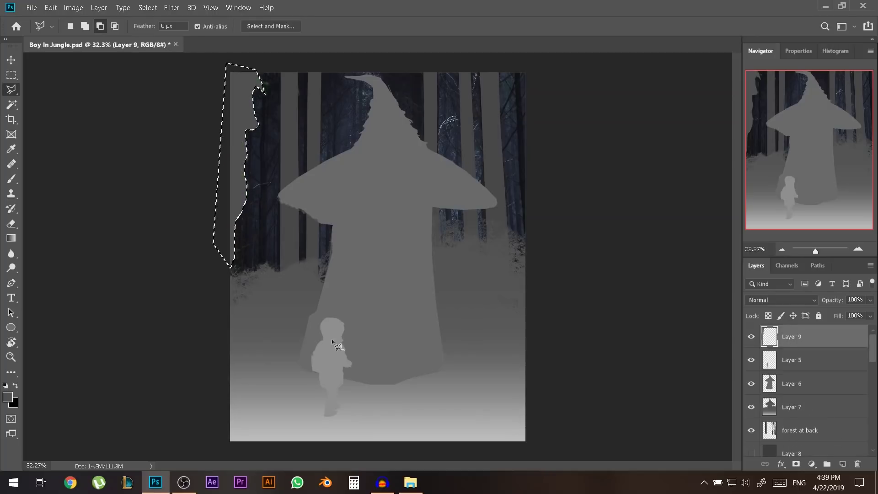
key("ctrl+d")
left_click(755, 453)
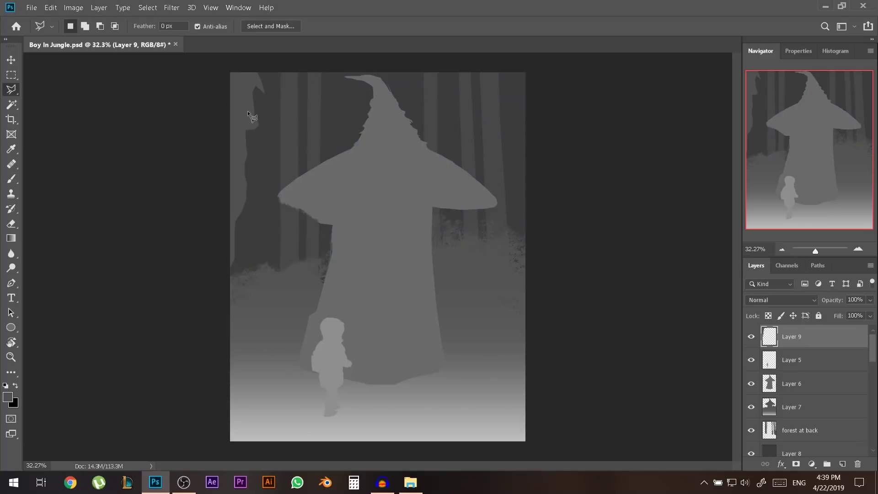
Brighten the foliage silhouette with Brightness/Contrast, setting the brightness to 136
left_click(82, 4)
mouse_move(89, 35)
left_click(225, 33)
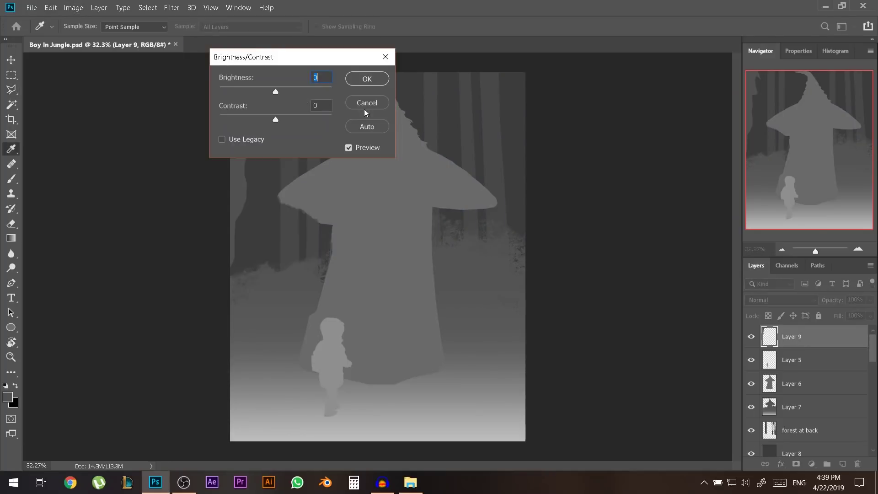
left_click_drag(304, 86, 413, 46)
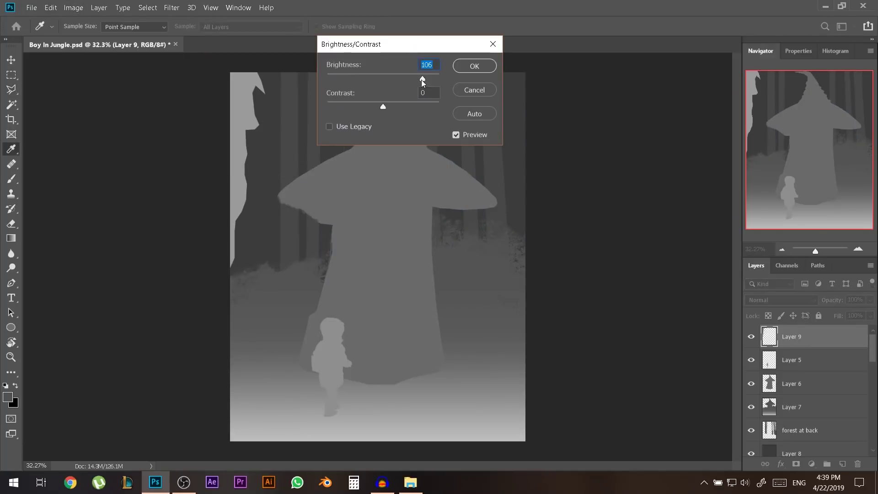
left_click_drag(429, 77, 432, 78)
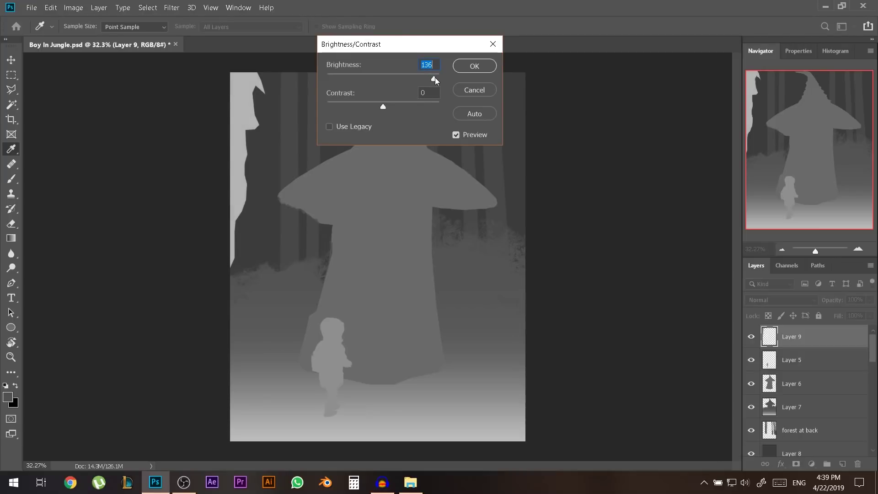
key("Return")
key("v")
scroll(267, 149, "down", 2)
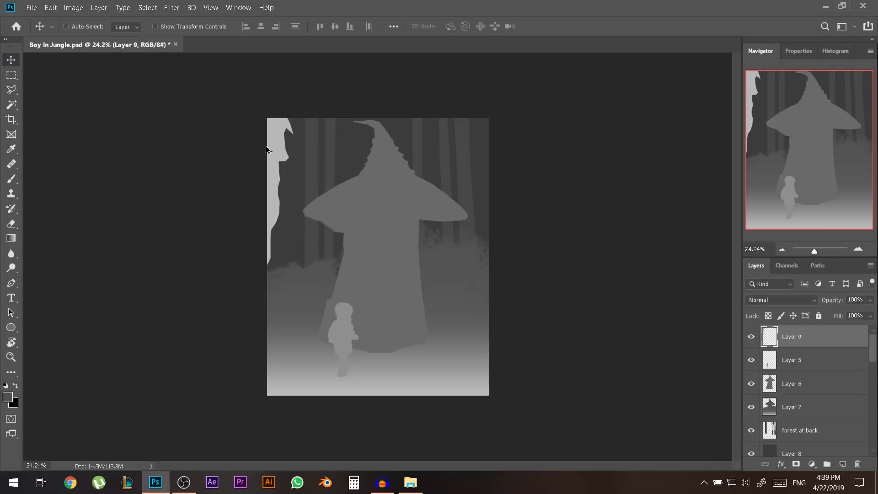
scroll(397, 267, "up", 1)
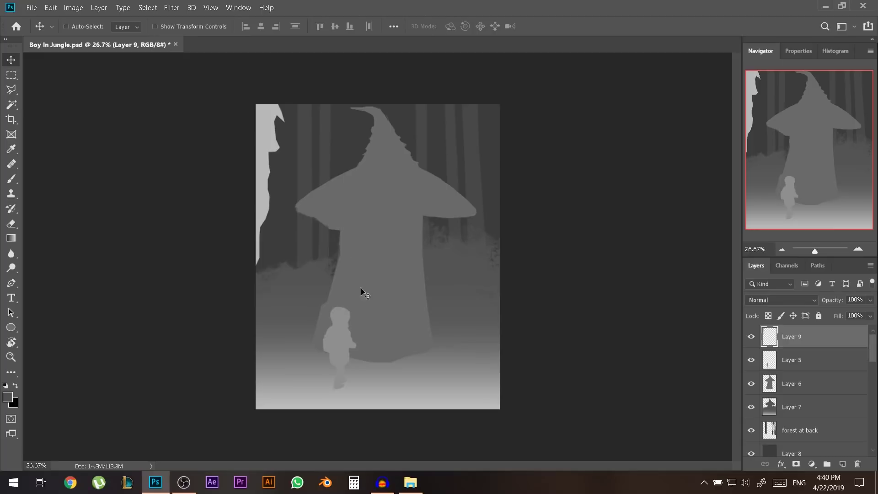
scroll(361, 292, "up", 3)
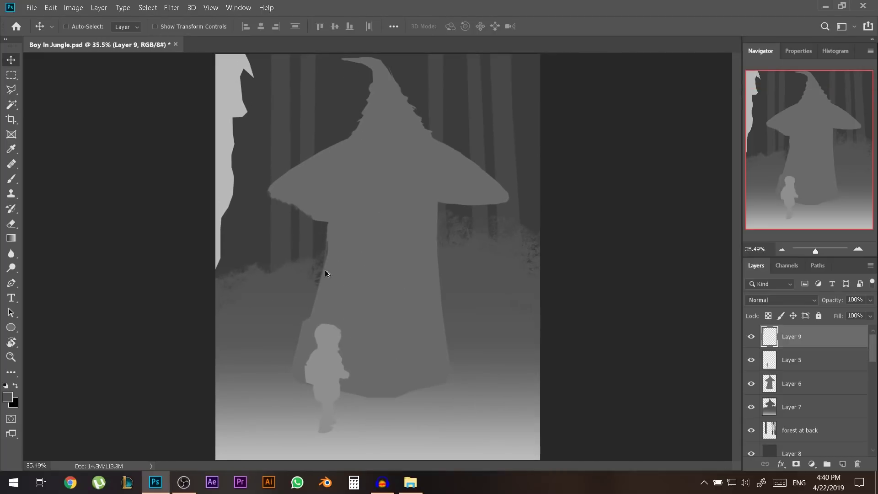
scroll(332, 261, "up", 3)
scroll(339, 227, "down", 4)
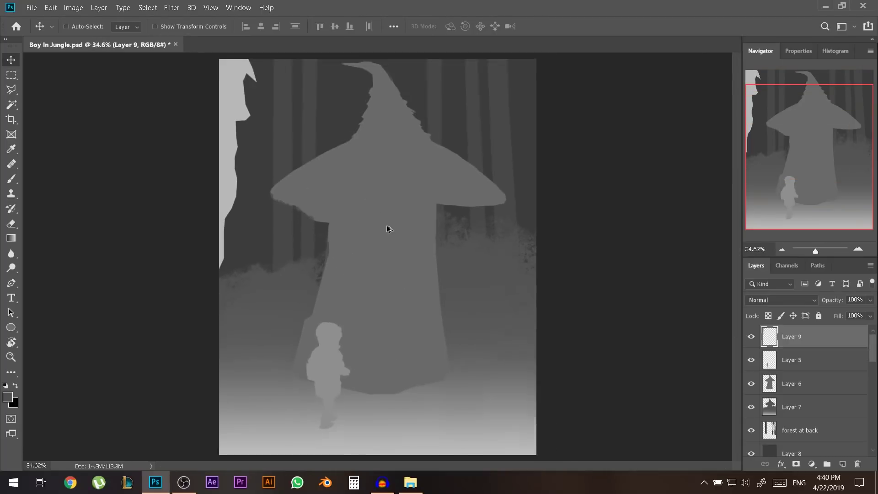
scroll(388, 229, "down", 1)
scroll(393, 229, "up", 3)
Select the house silhouette layer and compare the house and ground tones by toggling the visibility of Layers 6 and 7
left_click(392, 233, "ctrl")
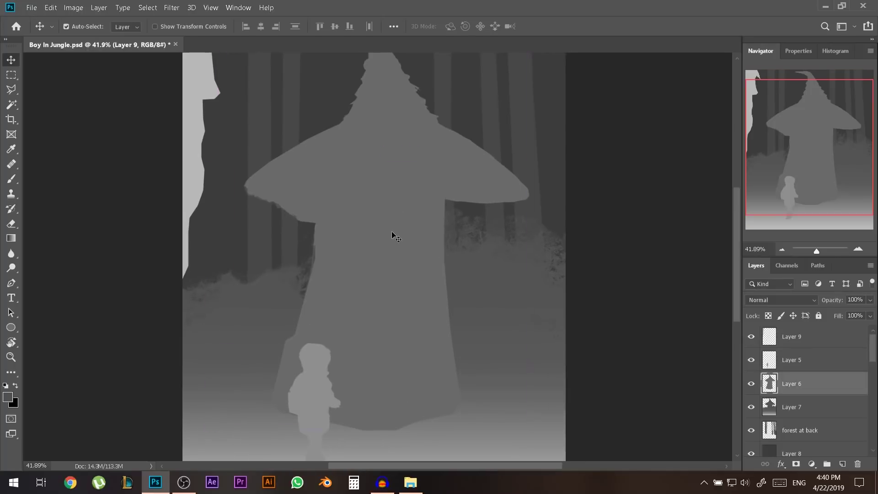
left_click(751, 384)
left_click(752, 384)
left_click(752, 386)
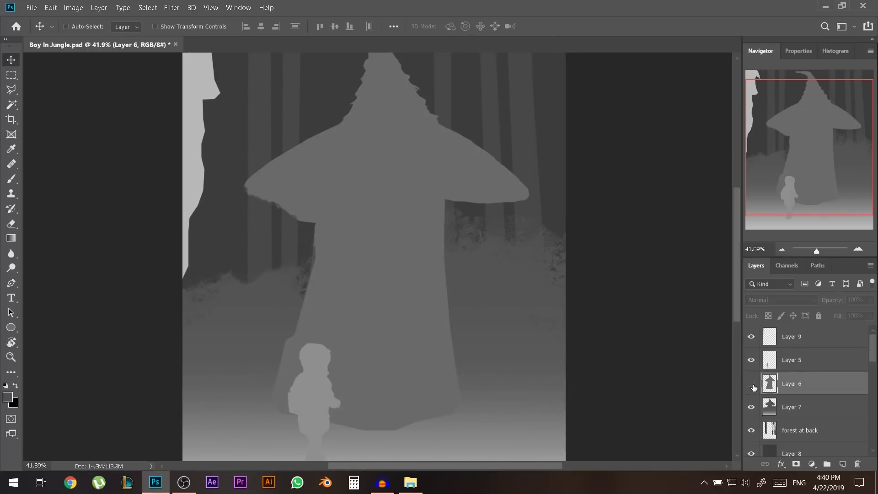
left_click(751, 384)
left_click(752, 407)
left_click(752, 407)
left_click(752, 388)
left_click(752, 387)
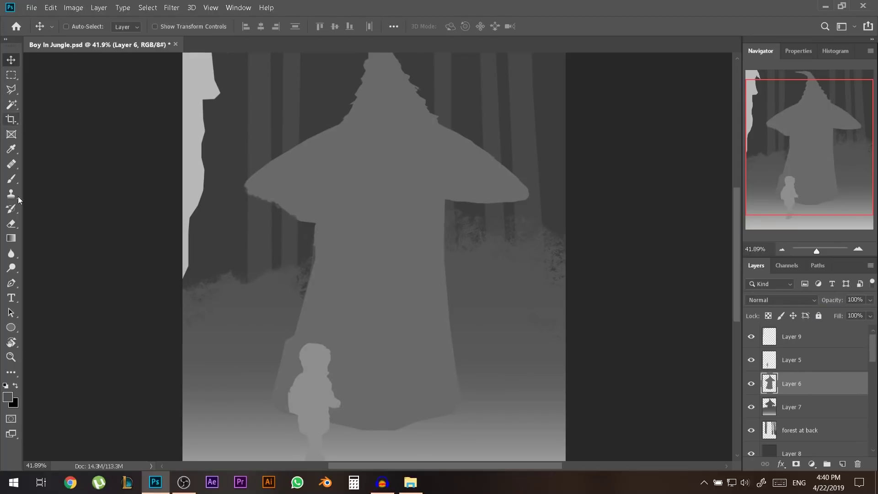
left_click(11, 267)
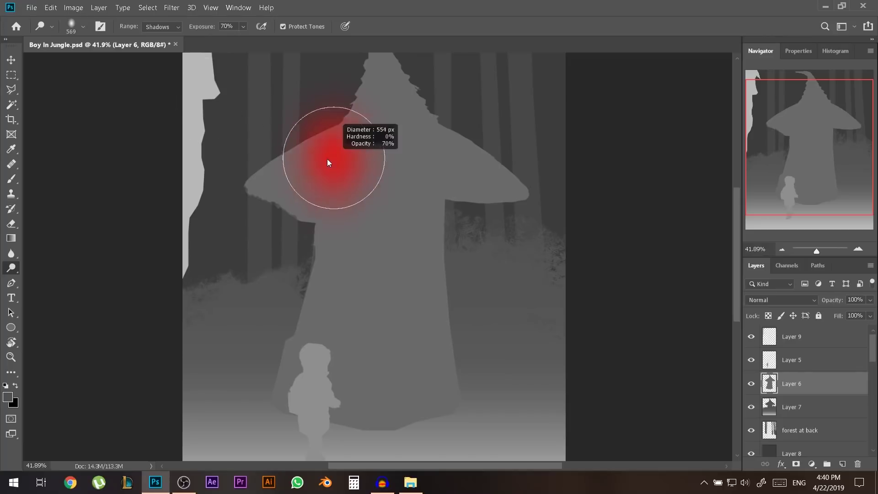
left_click_drag(327, 159, 316, 159)
right_click(317, 142)
left_click(353, 284)
left_click_drag(283, 199, 270, 200)
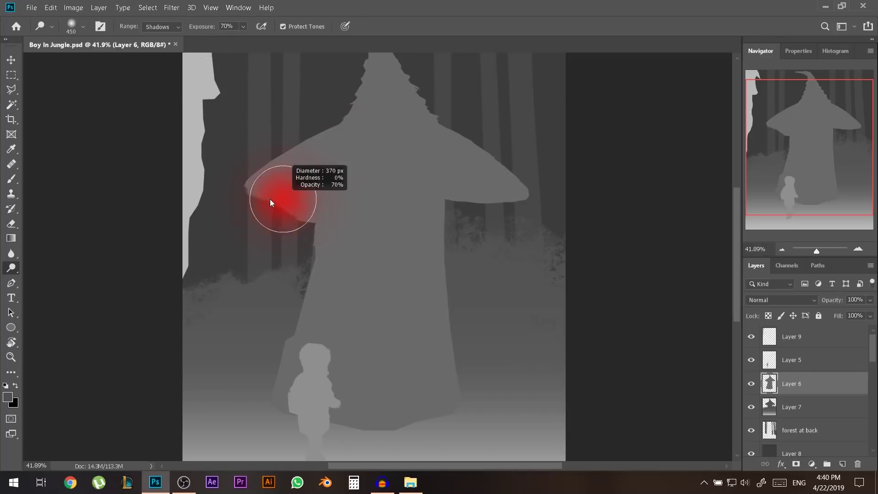
Set up the Burn tool with the Midtones range, 34% exposure and a soft round brush of about 236 px
right_click(11, 268)
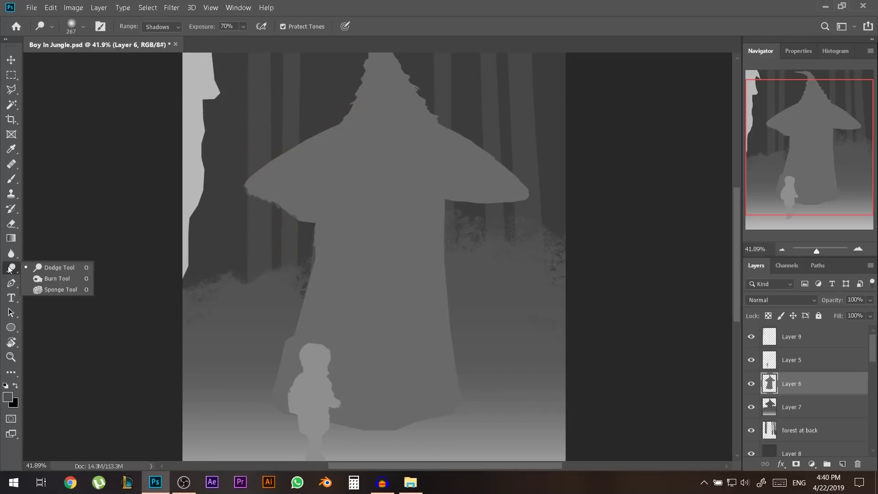
left_click(55, 280)
left_click(163, 26)
left_click(156, 51)
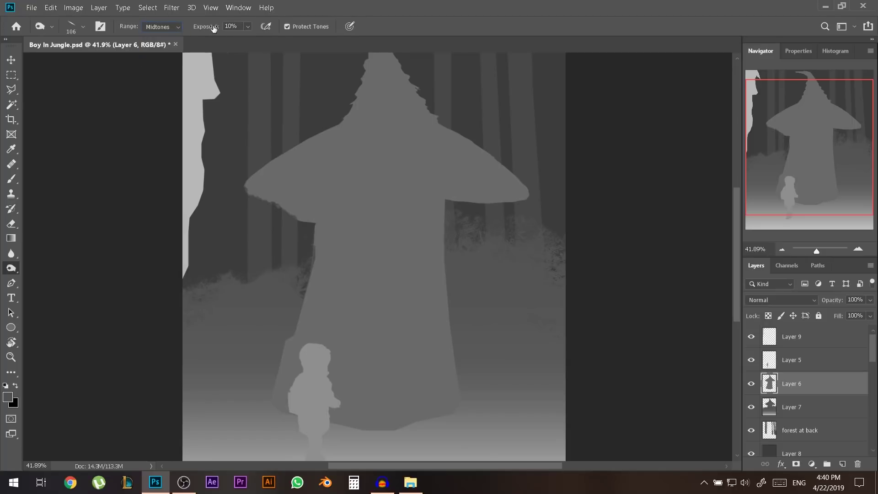
left_click_drag(213, 29, 225, 29)
right_click(371, 202)
left_click(389, 317)
left_click_drag(301, 300, 317, 298)
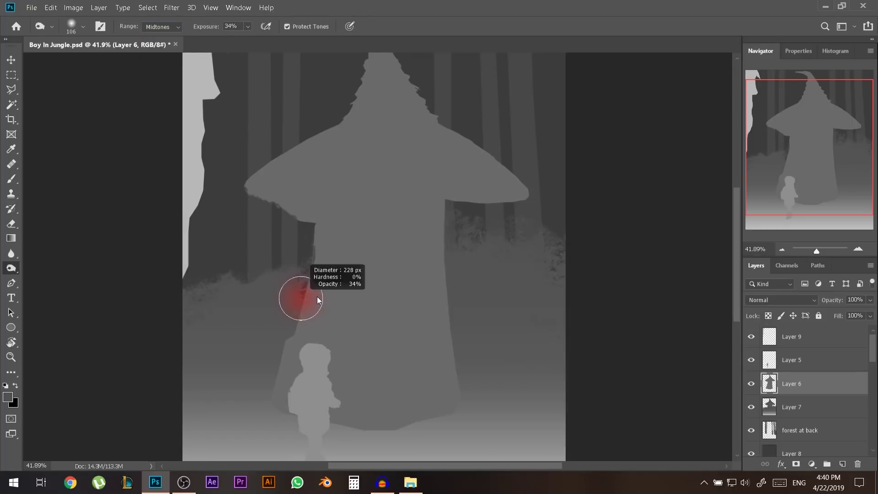
Try darkening the right edge of the house trunk with one burn stroke, and undo it
left_click_drag(440, 207, 451, 411)
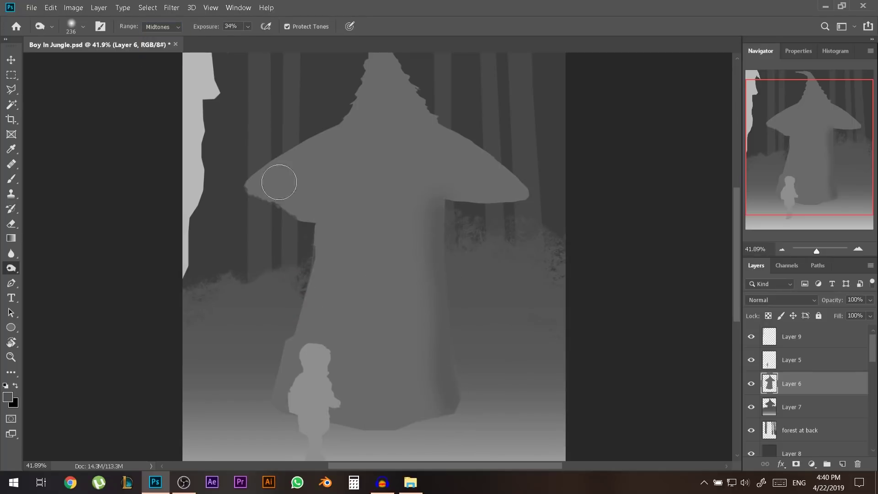
key("ctrl+z")
Set the burn exposure to 13% and darken both sides of the house trunk with larger soft strokes
left_click_drag(207, 28, 197, 32)
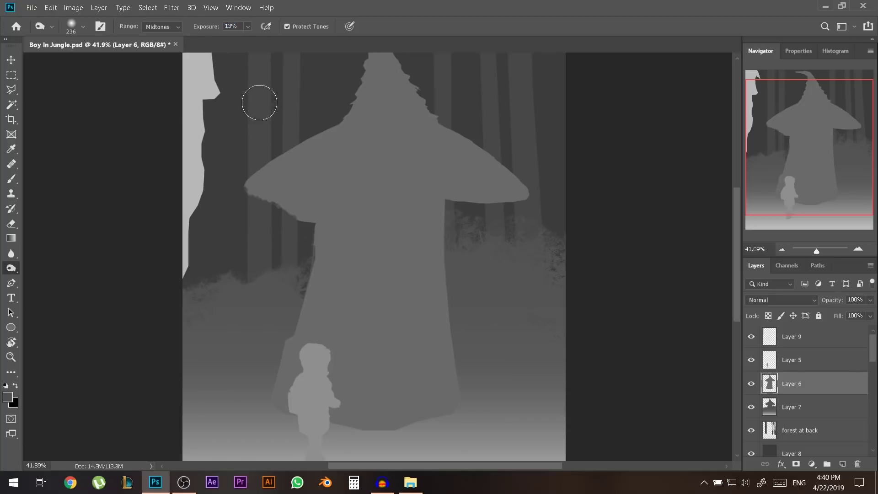
left_click_drag(405, 251, 413, 251)
mouse_move(443, 220)
left_mouse_down()
mouse_move(442, 293)
mouse_move(460, 407)
left_mouse_up()
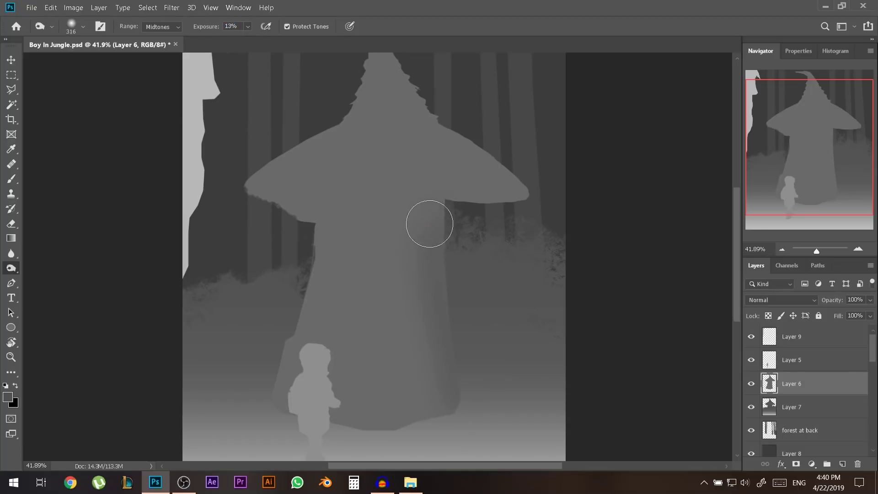
left_click_drag(430, 222, 449, 416)
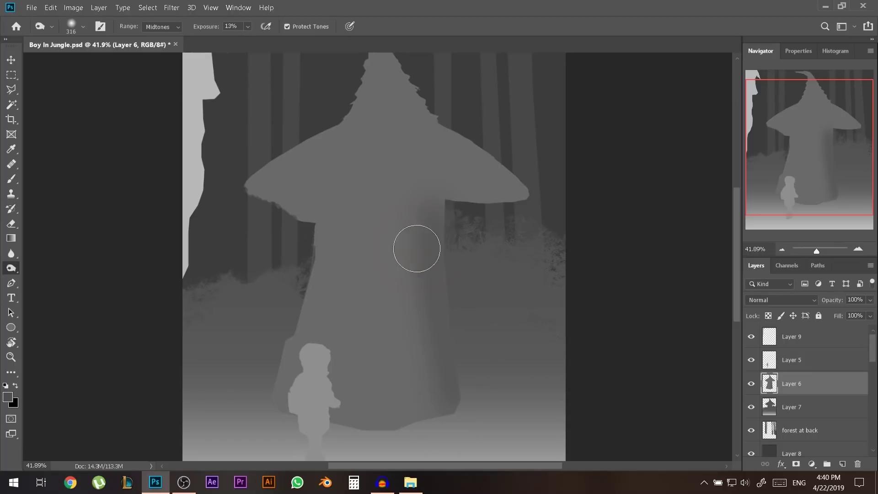
mouse_move(415, 249)
left_mouse_down()
mouse_move(429, 249)
mouse_move(420, 425)
left_mouse_up()
mouse_move(316, 216)
left_mouse_down()
mouse_move(280, 372)
mouse_move(255, 427)
left_mouse_up()
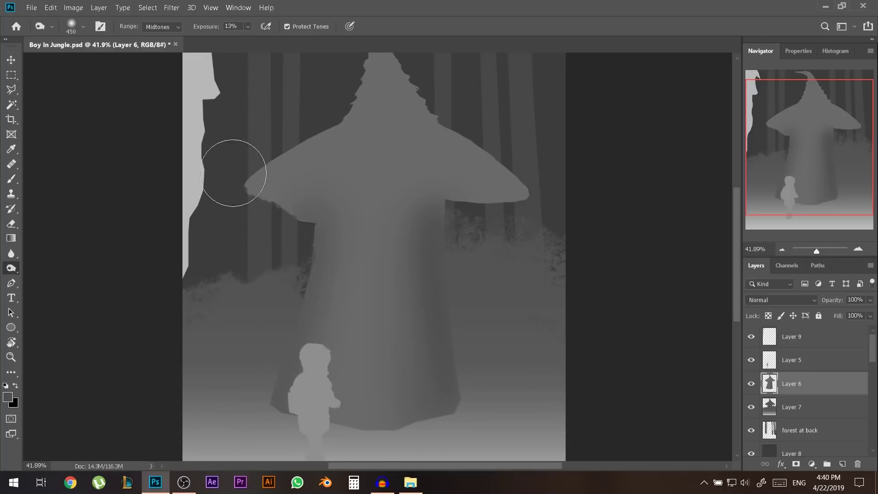
Burn the outer edges of the house's pointed hat and roof with a soft brush of about 250 px
scroll(396, 118, "down", 2)
right_click(396, 119, "alt")
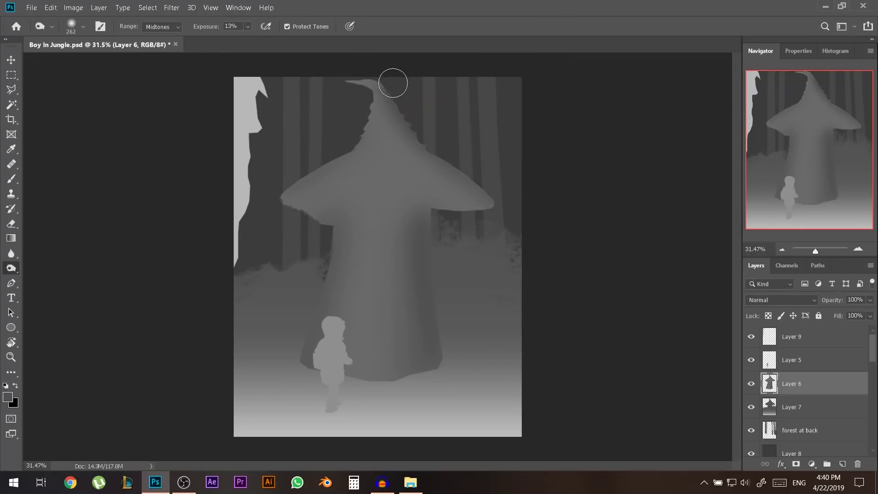
left_click_drag(405, 86, 391, 86)
key("bracketright")
key("bracketright")
key("bracketright")
key("bracketright")
key("bracketright")
key("bracketright")
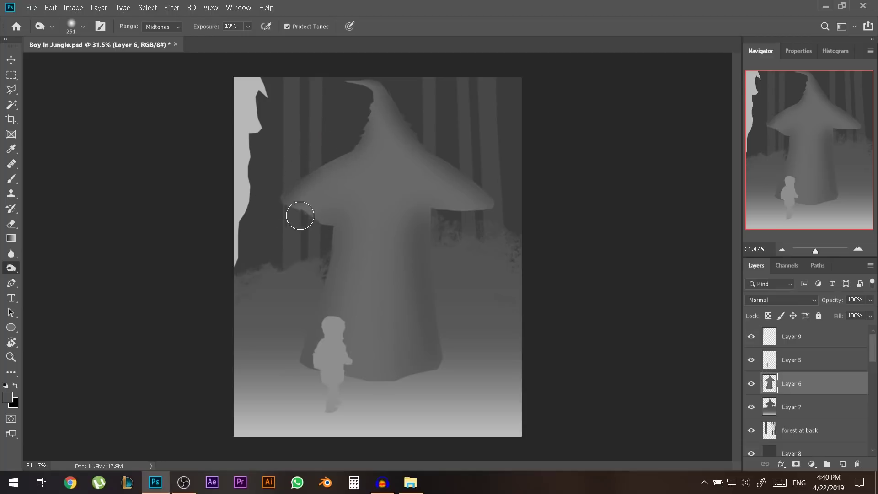
scroll(336, 247, "up", 2)
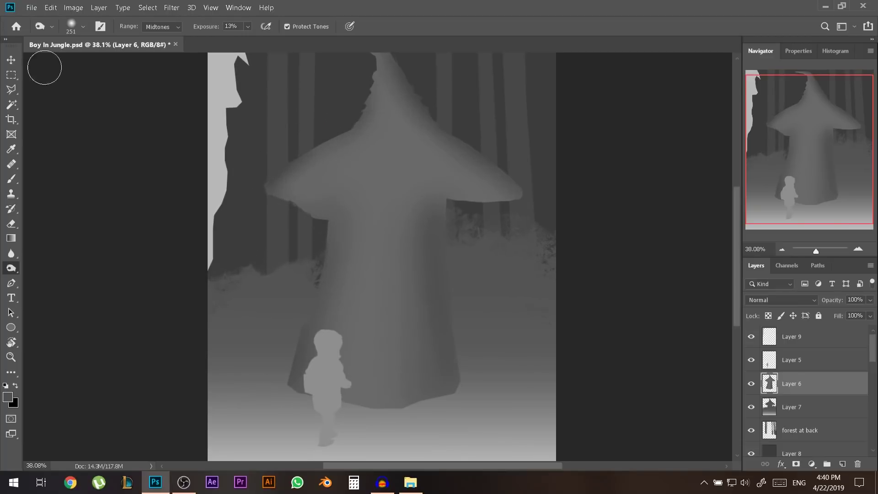
Select the boy silhouette layer, Layer 5, and set its opacity to 100%
left_click(11, 60)
scroll(359, 418, "down", 1)
scroll(358, 418, "up", 3)
left_click(316, 342)
scroll(331, 402, "up", 2)
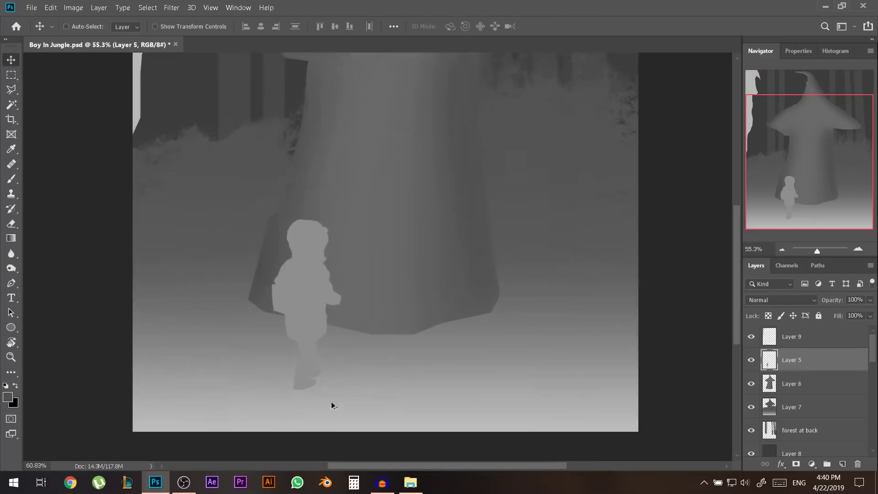
scroll(261, 256, "up", 2)
scroll(260, 256, "up", 2)
type("100")
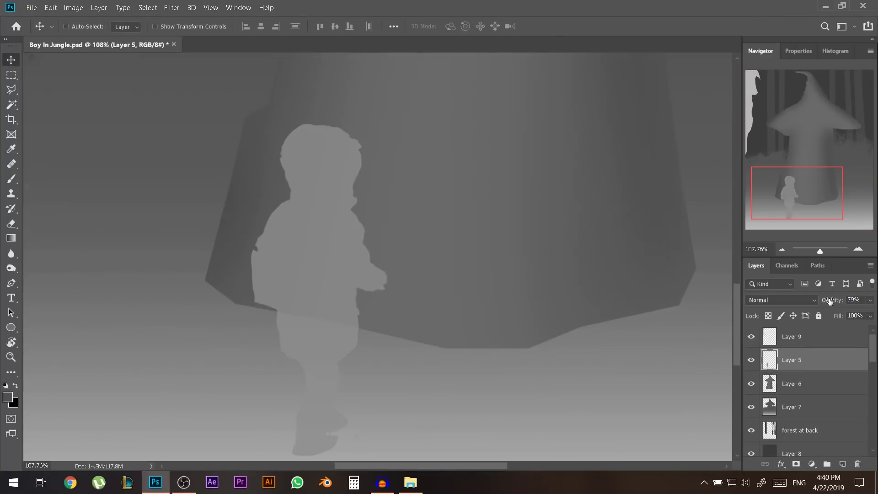
key("Return")
Burn the right side of the boy silhouette's head, arm, coat and legs with soft strokes of varying brush size
left_click(12, 268)
left_click_drag(358, 167, 315, 177)
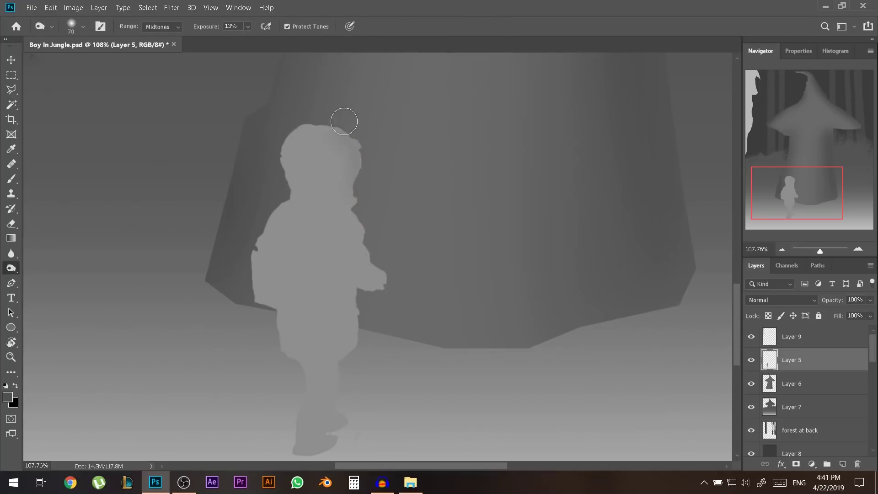
mouse_move(349, 141)
left_mouse_down()
mouse_move(358, 209)
mouse_move(347, 183)
mouse_move(382, 276)
left_mouse_up()
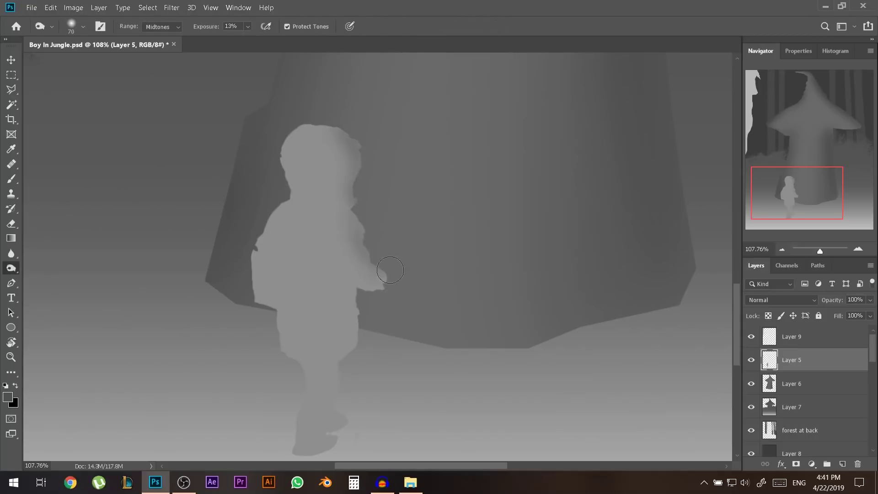
left_click_drag(343, 134, 392, 135)
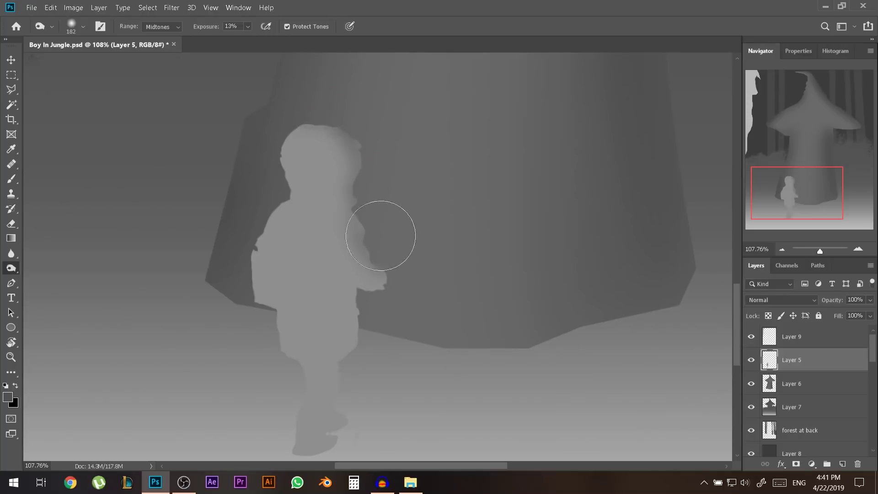
left_click_drag(396, 323, 370, 328)
mouse_move(346, 382)
left_mouse_down()
mouse_move(372, 315)
mouse_move(357, 288)
mouse_move(348, 294)
left_mouse_up()
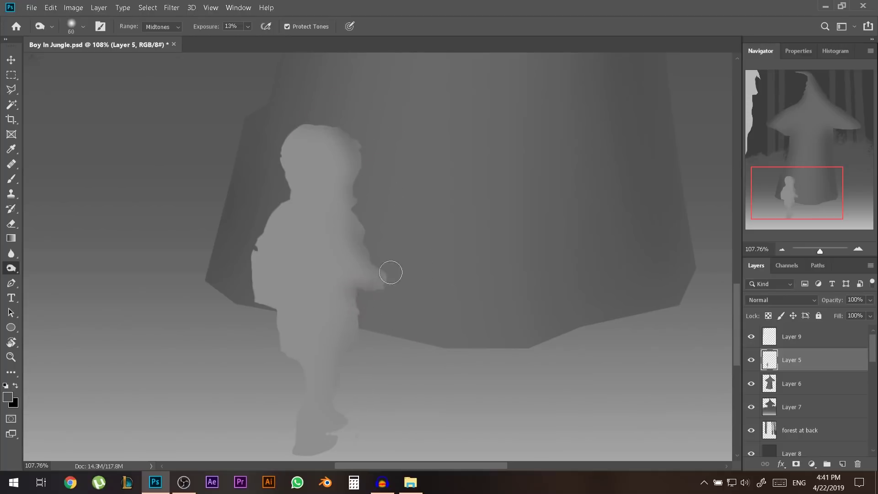
key("bracketright")
key("bracketright")
key("bracketright")
key("bracketright")
scroll(412, 343, "down", 6)
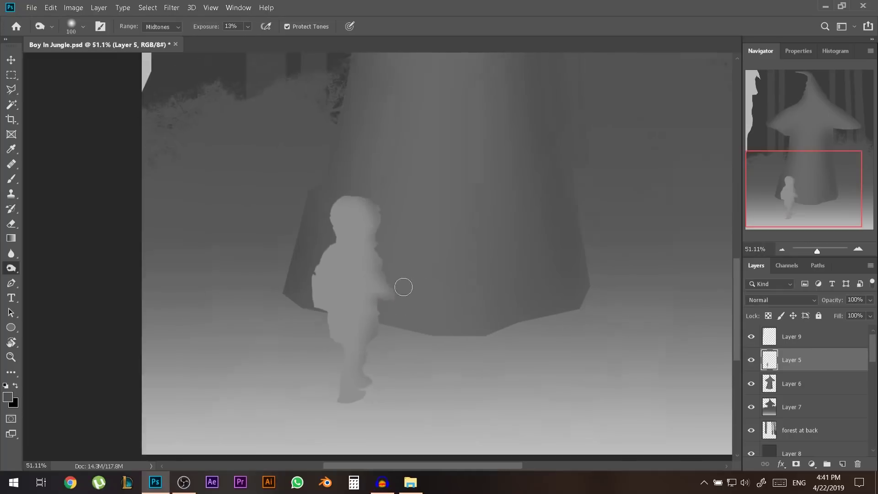
Duplicate Layer 4 from the Color grading group to the top of the layer stack, above Layer 9
key("v")
scroll(800, 388, "down", 7)
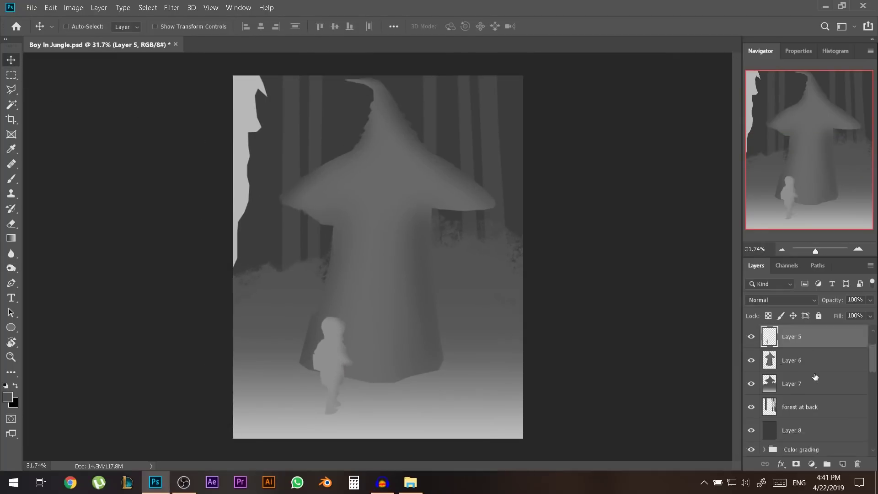
scroll(827, 403, "up", 5)
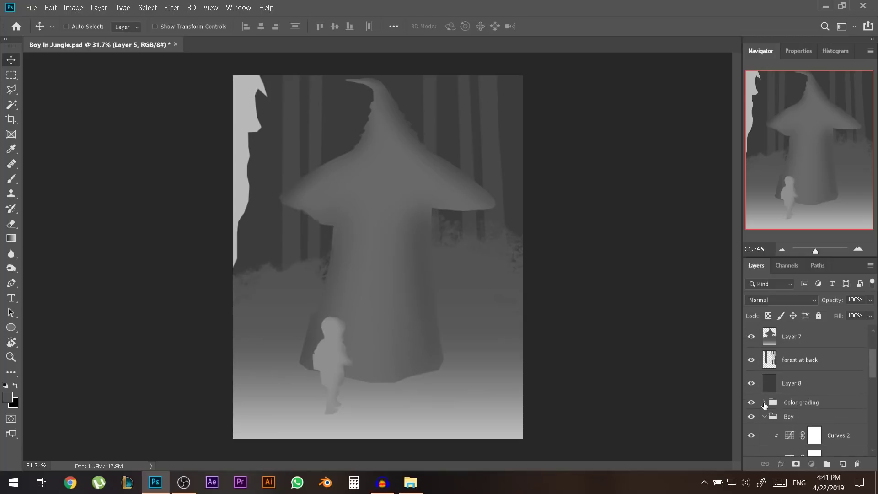
left_click(765, 403)
left_click_drag(800, 430, 796, 334)
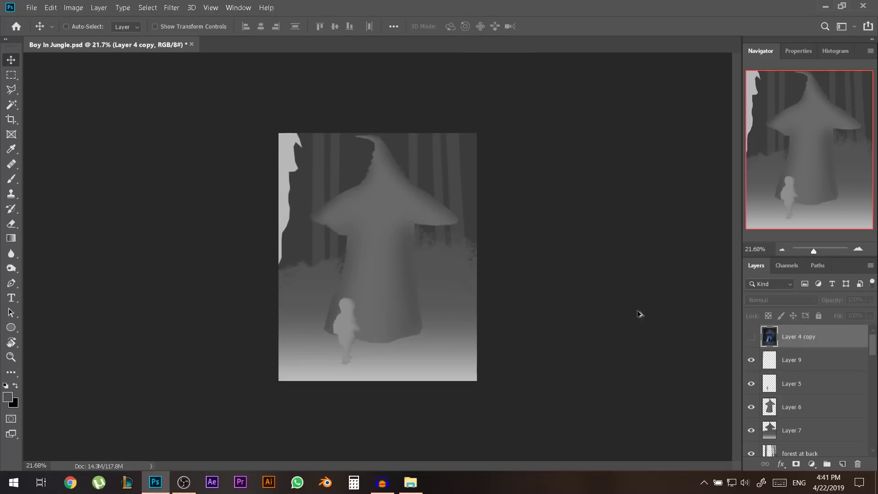
Compare the colour composite with the grey depth version by toggling the visibility of Layer 4 copy
left_click(751, 338)
left_click(751, 338)
left_click(751, 338)
left_click(750, 339)
scroll(370, 292, "up", 1)
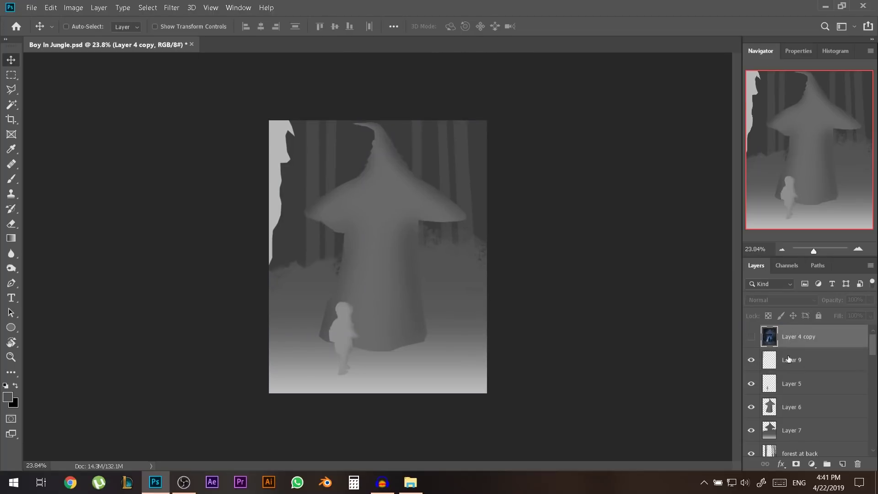
left_click(751, 337)
left_click(750, 338)
scroll(576, 317, "up", 1)
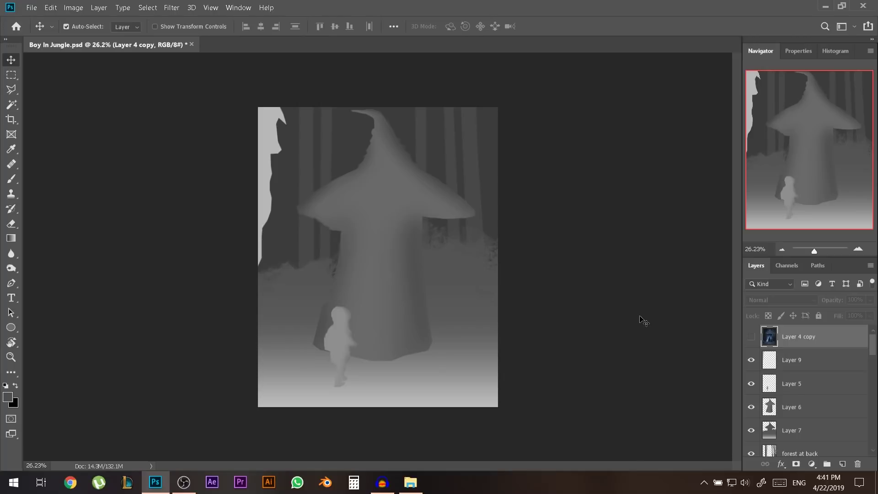
Save the grey depth version as the JPEG Boy In Jungle_.jpg at quality 12, Maximum, Baseline Optimized
left_click(31, 8)
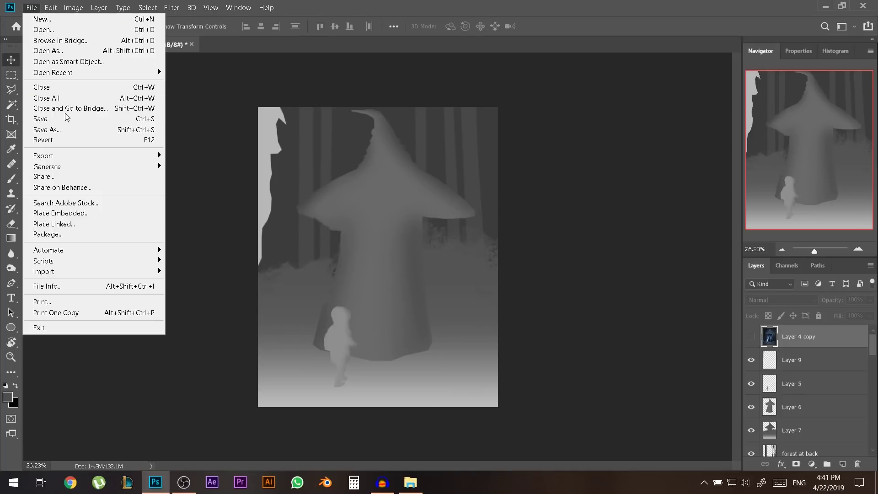
left_click(67, 130)
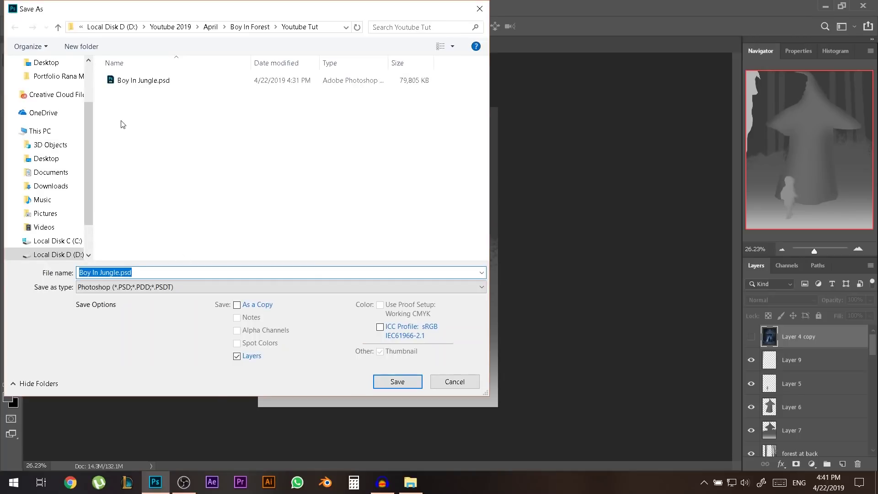
left_click(107, 286)
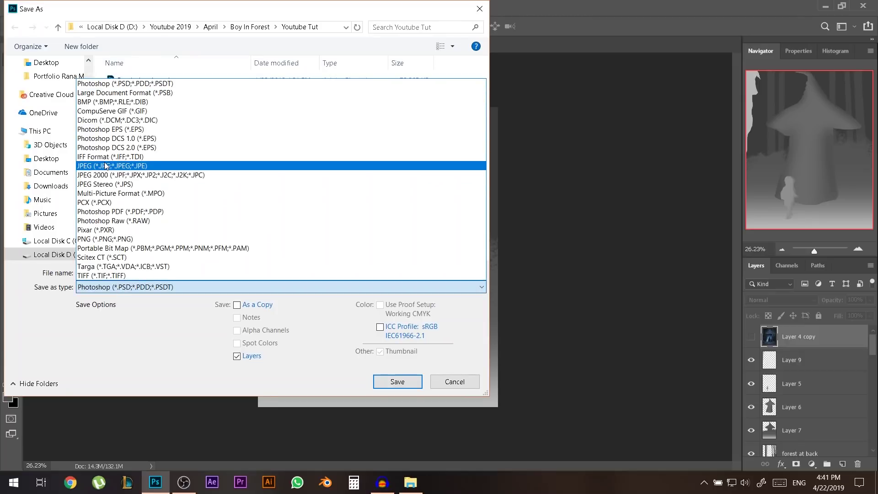
left_click(105, 165)
left_click(120, 273)
left_click(119, 273)
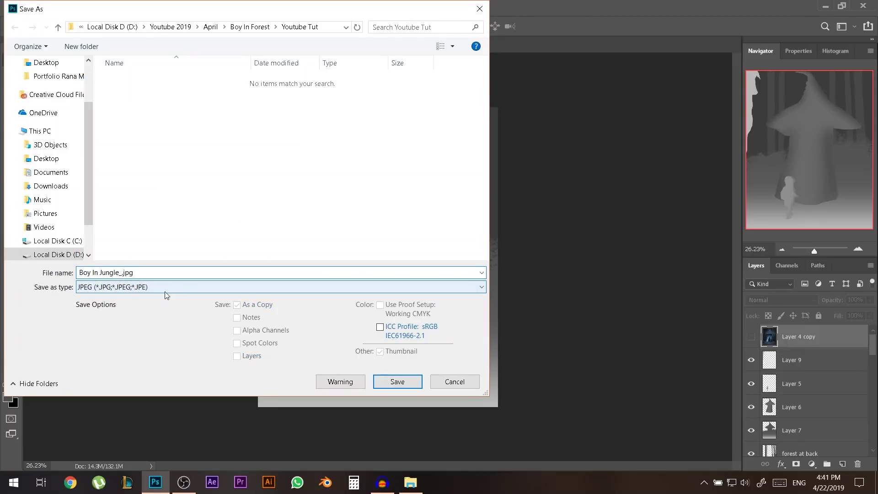
key("Return")
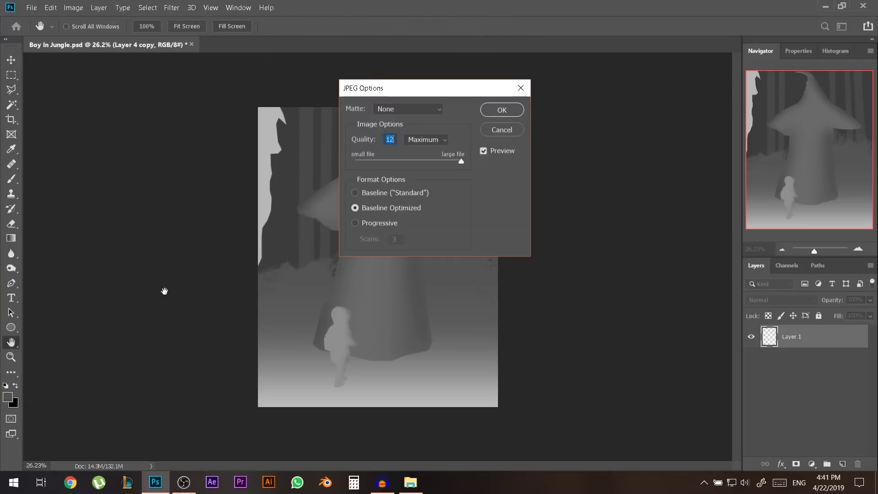
key("Return")
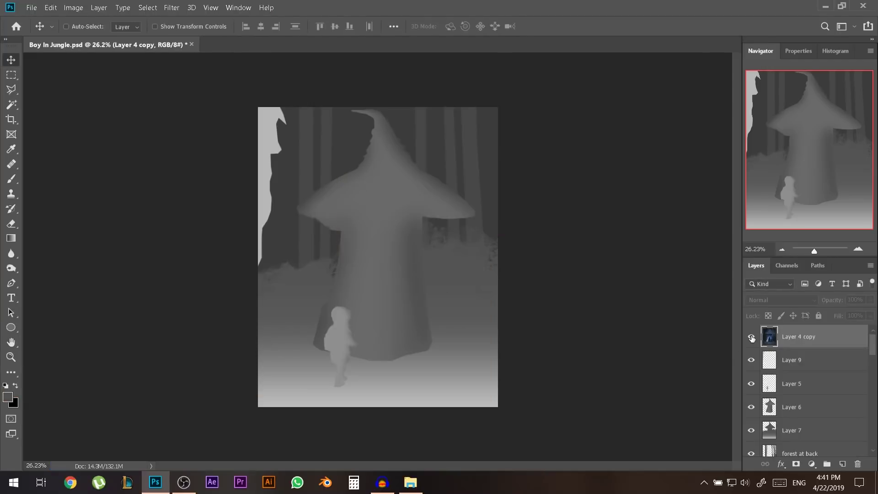
Save the composite with Layer 4 copy shown as a JPEG in the same folder, accepting the JPEG options
key("ctrl+shift+s")
left_click(183, 287)
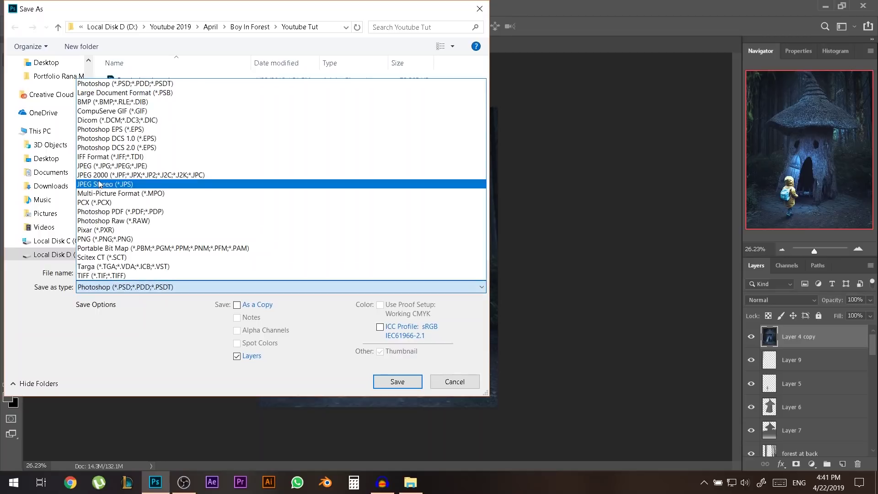
left_click(183, 169)
left_click(389, 379)
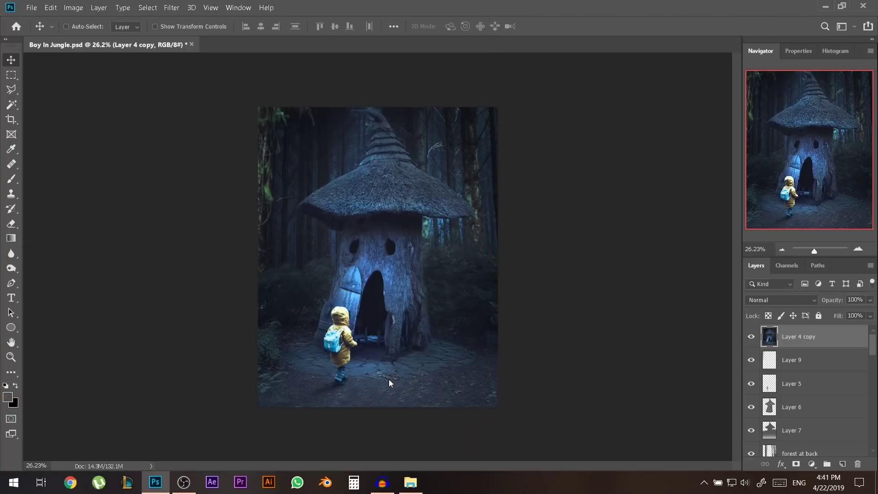
left_click(503, 116)
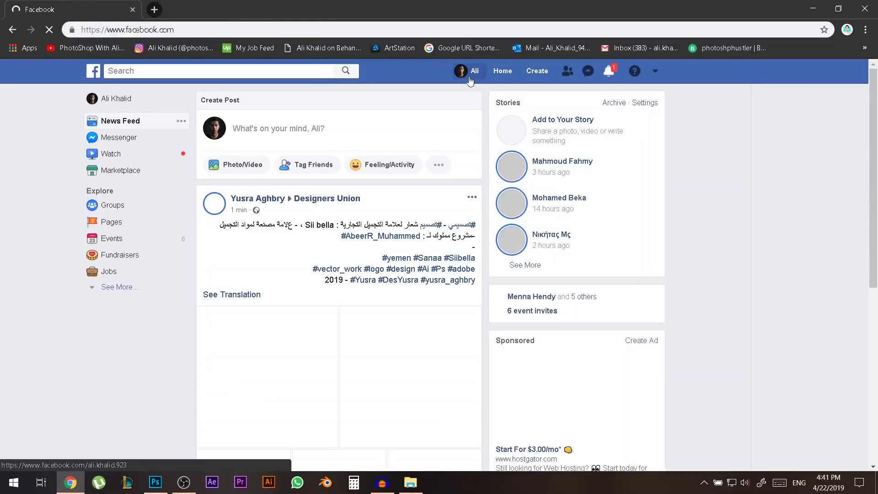
Create a photo post on the Facebook profile with Boy In Jungle.jpg and Boy In Jungle_depth.jpg from the Youtube Tut folder
left_click(469, 80)
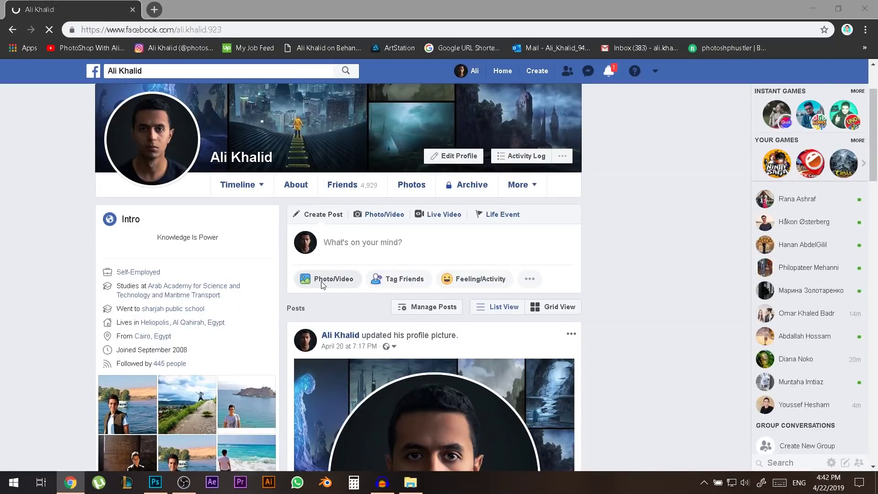
left_click(324, 286)
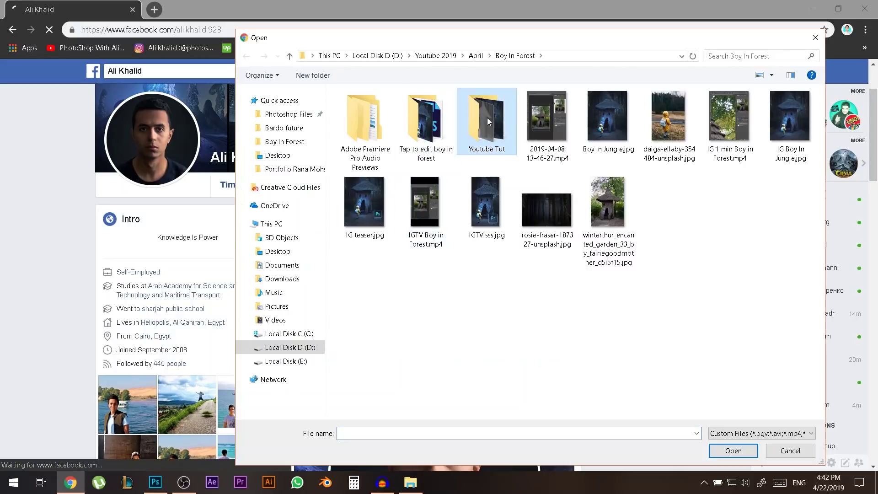
double_click(487, 121)
left_click_drag(469, 226, 355, 126)
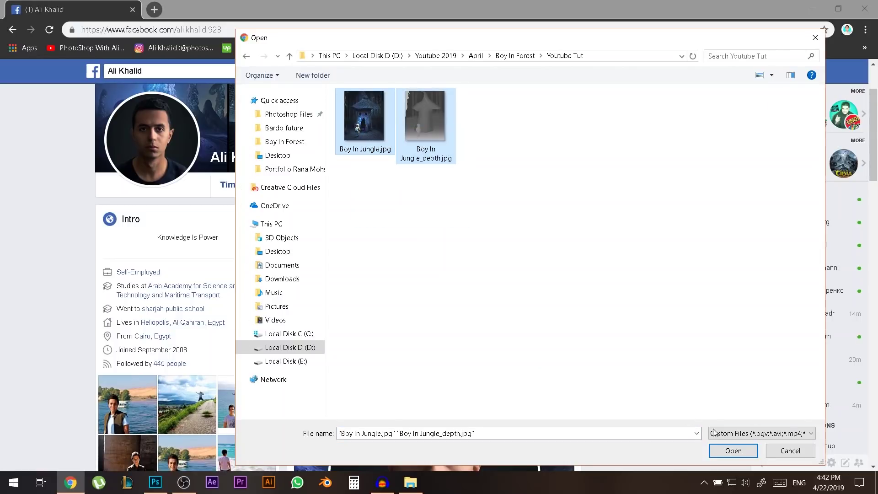
left_click(733, 451)
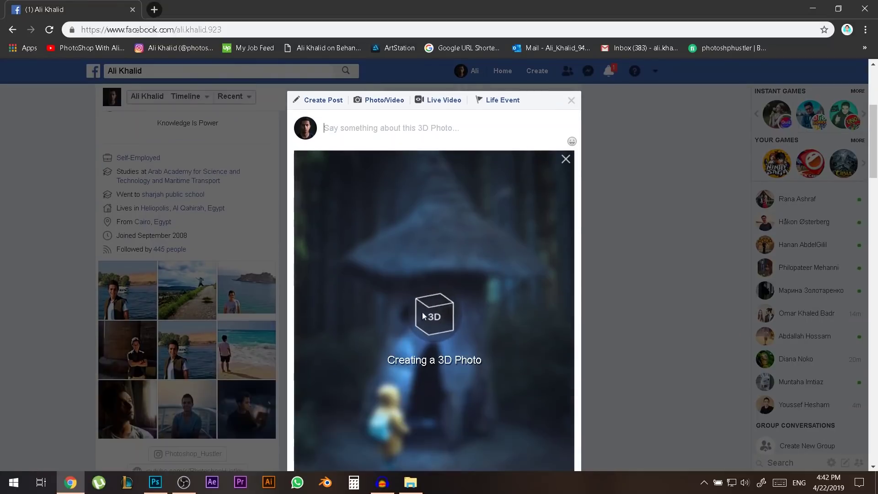
Examine the generated 3D photo preview and the sharing options of the post draft
scroll(520, 343, "down", 3)
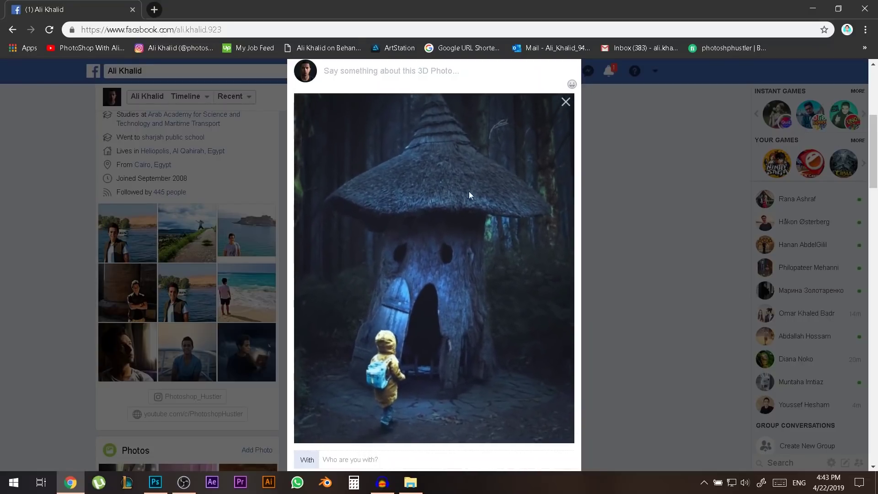
scroll(469, 192, "down", 5)
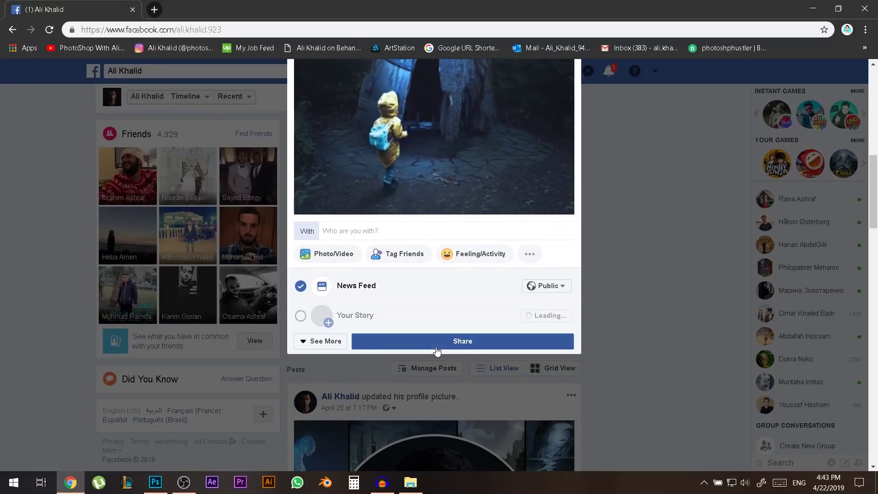
scroll(439, 313, "up", 5)
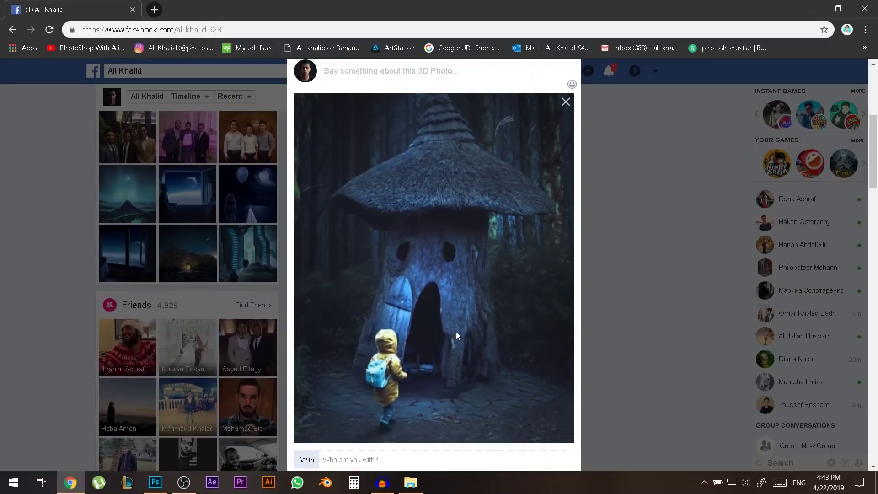